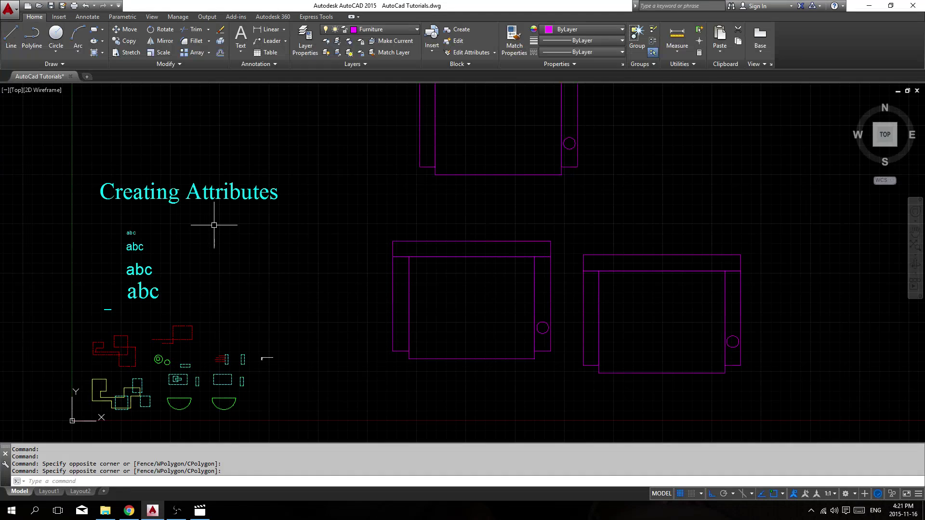
Step: Delete the upper and the rightmost armchair drawings, keeping only the one closest to the Creating Attributes text
{"action": "mouse_move", "coordinate": [254, 203]}
{"action": "middle_mouse_down"}
{"action": "mouse_move", "coordinate": [208, 217]}
{"action": "mouse_move", "coordinate": [228, 222]}
{"action": "middle_mouse_up"}
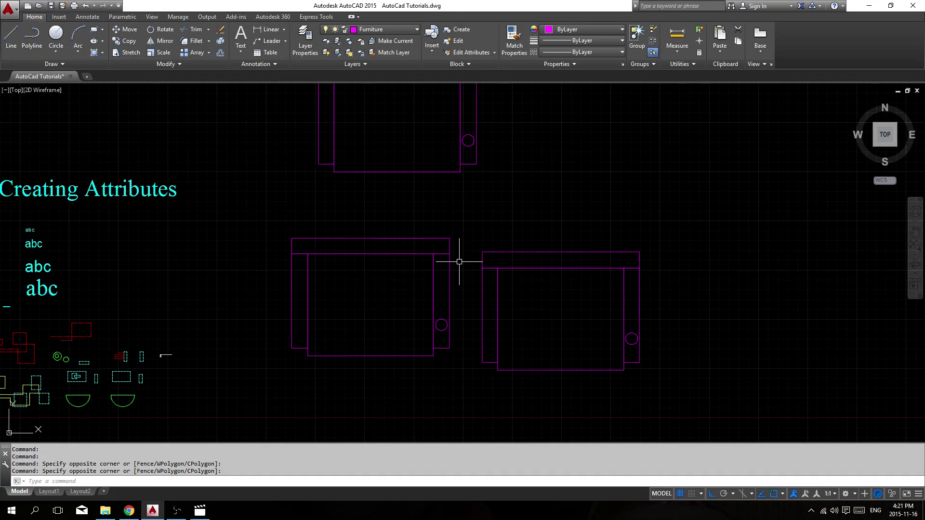
{"action": "scroll", "coordinate": [460, 260], "scroll_direction": "down", "scroll_amount": 2}
{"action": "left_click", "coordinate": [517, 210]}
{"action": "left_click", "coordinate": [429, 163]}
{"action": "key", "text": "Delete"}
{"action": "left_click", "coordinate": [629, 336]}
{"action": "left_click", "coordinate": [475, 211]}
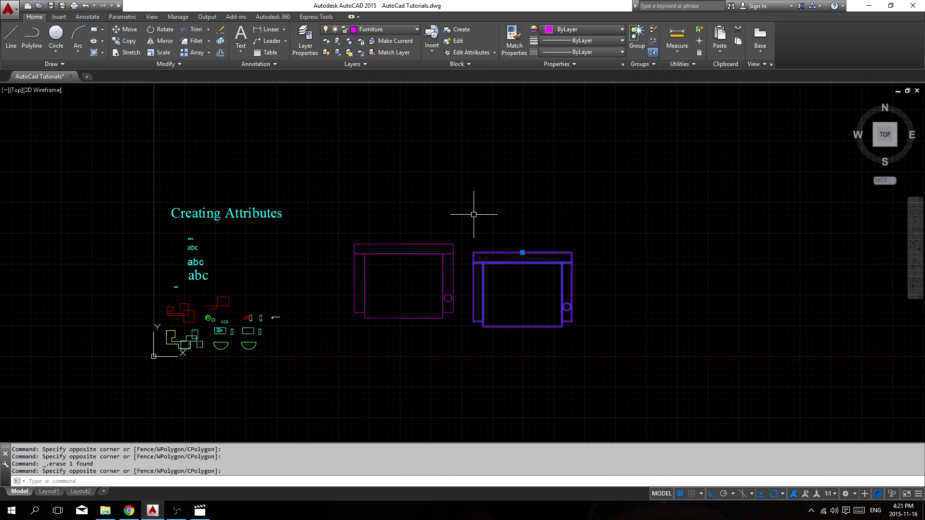
{"action": "key", "text": "Delete"}
Step: Draw a closed rectangular polyline on the Furniture layer in the empty space right of the remaining armchair
{"action": "scroll", "coordinate": [415, 237], "scroll_direction": "up", "scroll_amount": 4}
{"action": "scroll", "coordinate": [412, 242], "scroll_direction": "down", "scroll_amount": 2}
{"action": "middle_click_drag", "start_coordinate": [387, 236], "coordinate": [268, 235]}
{"action": "middle_click_drag", "start_coordinate": [484, 238], "coordinate": [473, 240]}
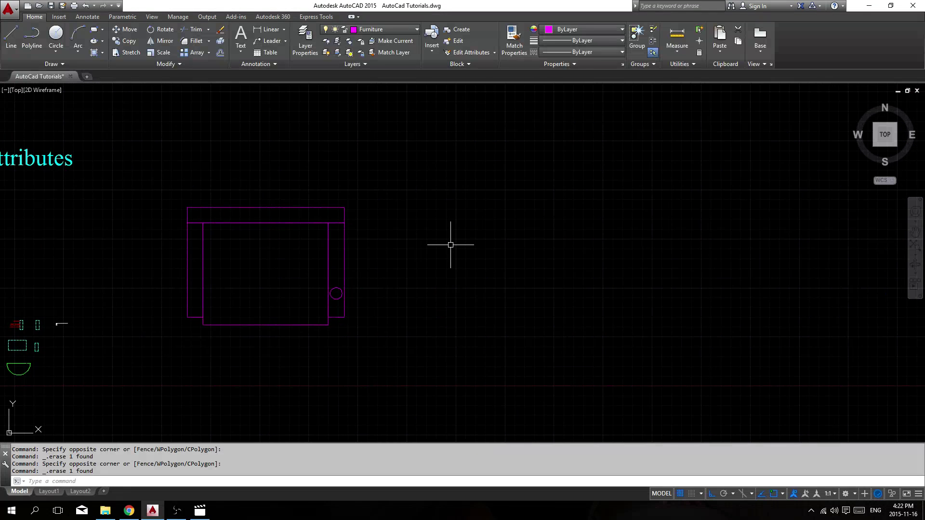
{"action": "middle_click_drag", "start_coordinate": [504, 252], "coordinate": [434, 261]}
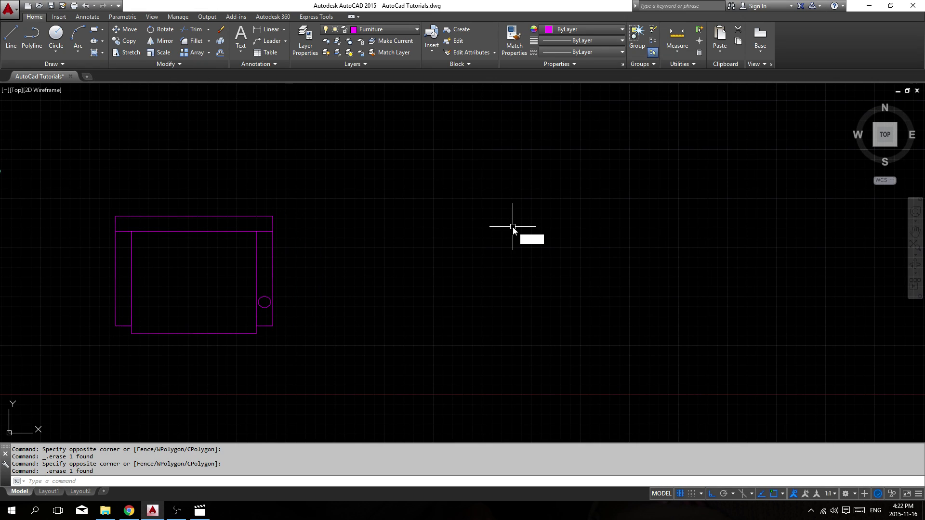
{"action": "type", "text": "pl"}
{"action": "key", "text": "Return"}
{"action": "left_click", "coordinate": [577, 166]}
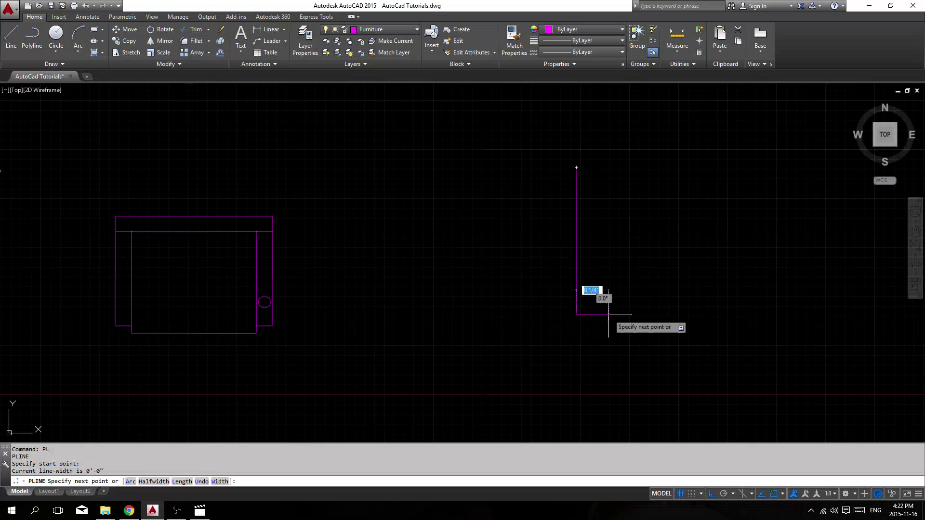
{"action": "left_click", "coordinate": [597, 314]}
{"action": "left_click", "coordinate": [386, 272]}
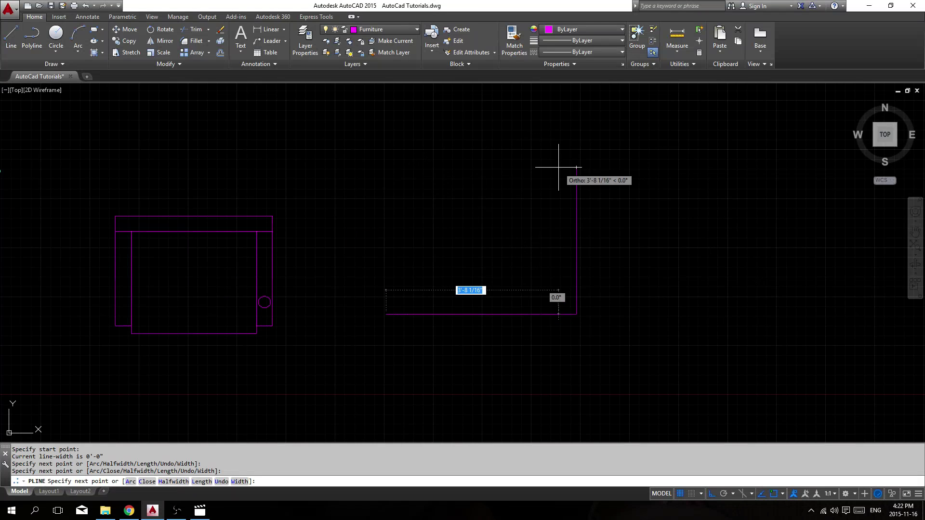
{"action": "left_click", "coordinate": [380, 165]}
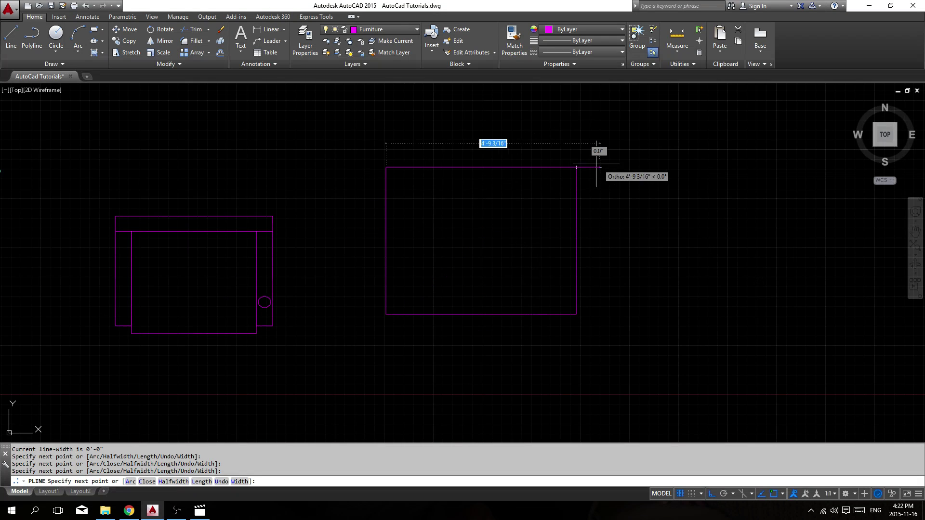
{"action": "left_click", "coordinate": [576, 167]}
{"action": "key", "text": "Return"}
Step: Start an attribute definition using the 1" Arial text style and Left justification
{"action": "scroll", "coordinate": [511, 212], "scroll_direction": "up", "scroll_amount": 2}
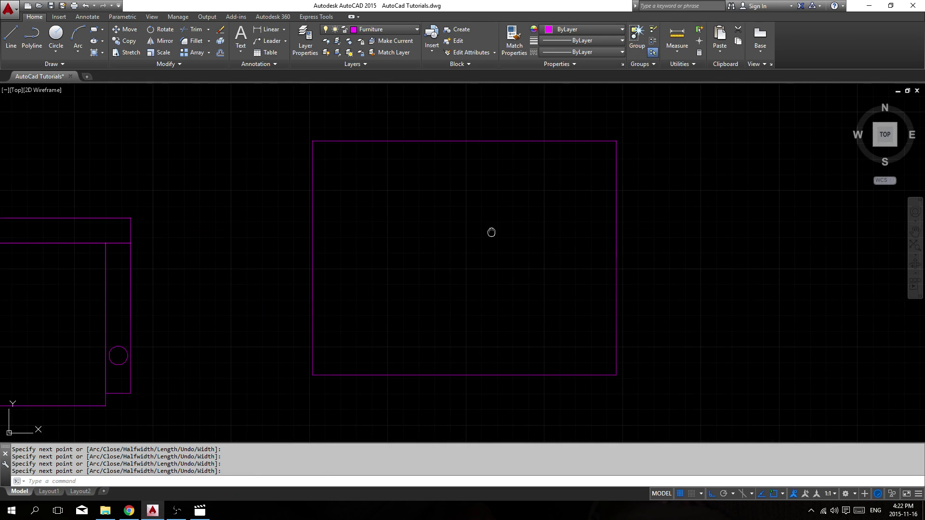
{"action": "middle_click_drag", "start_coordinate": [491, 231], "coordinate": [426, 221]}
{"action": "scroll", "coordinate": [443, 263], "scroll_direction": "up", "scroll_amount": 2}
{"action": "scroll", "coordinate": [436, 270], "scroll_direction": "down", "scroll_amount": 2}
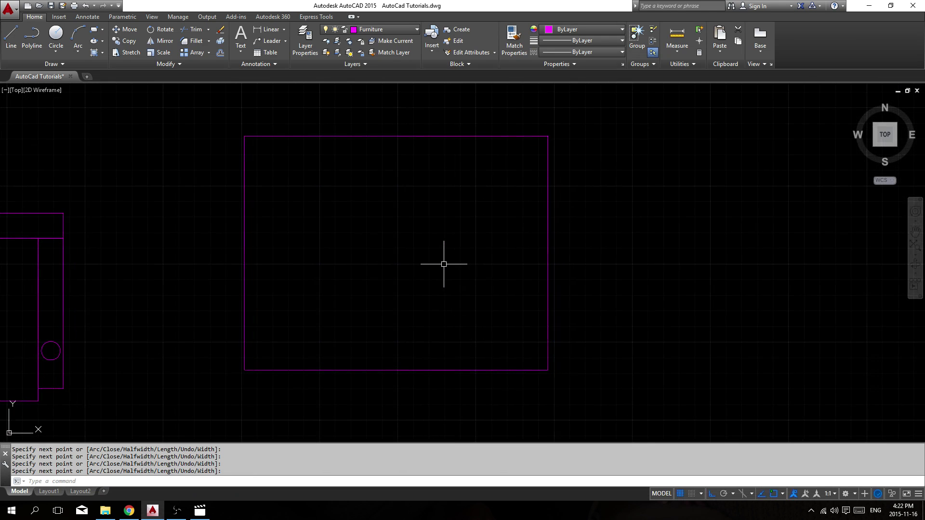
{"action": "type", "text": "ATT"}
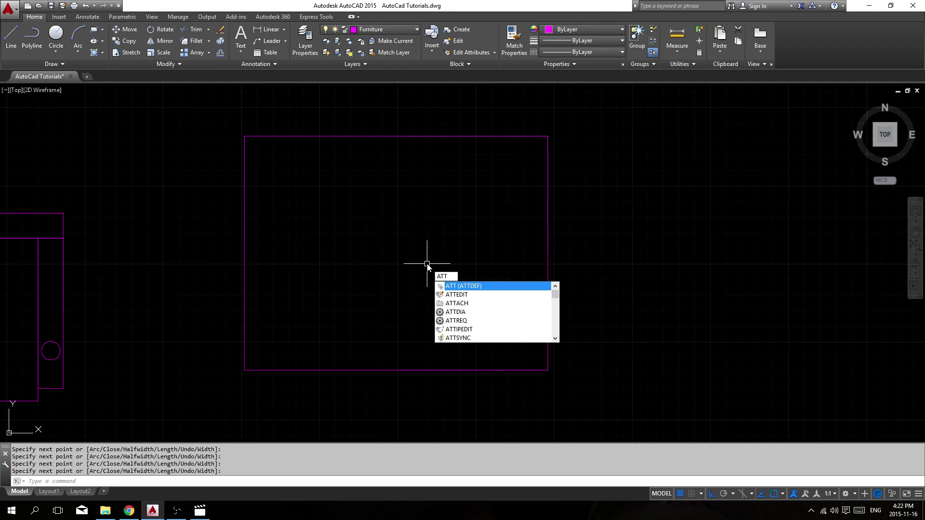
{"action": "key", "text": "Return"}
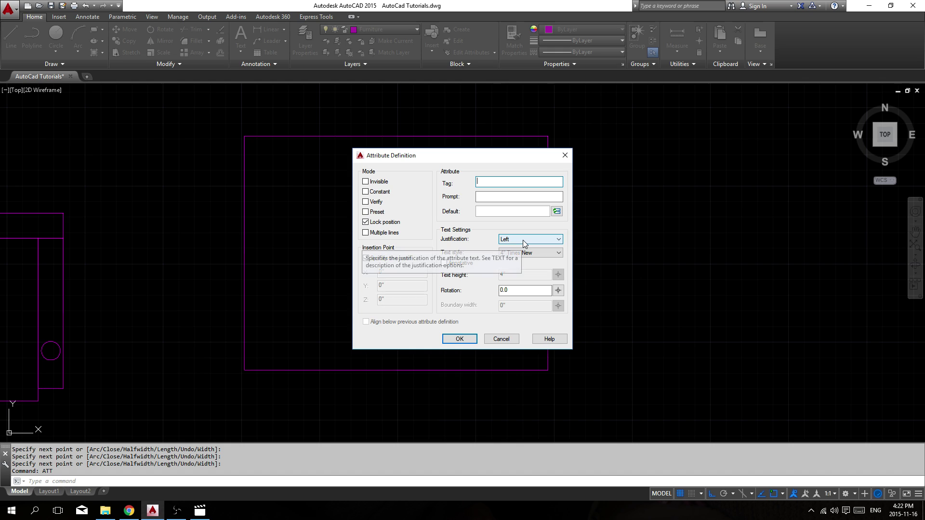
{"action": "left_click", "coordinate": [528, 253]}
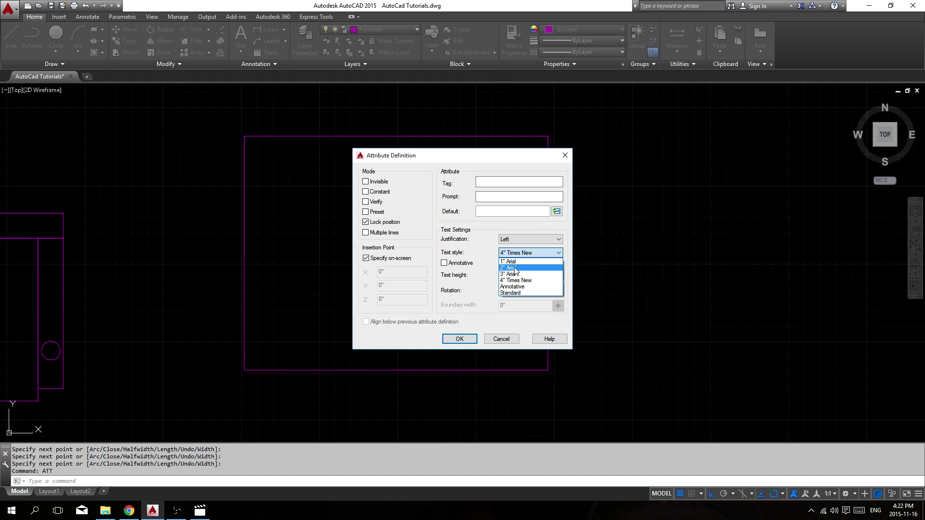
{"action": "left_click", "coordinate": [514, 268]}
{"action": "left_click", "coordinate": [515, 252]}
{"action": "left_click", "coordinate": [513, 262]}
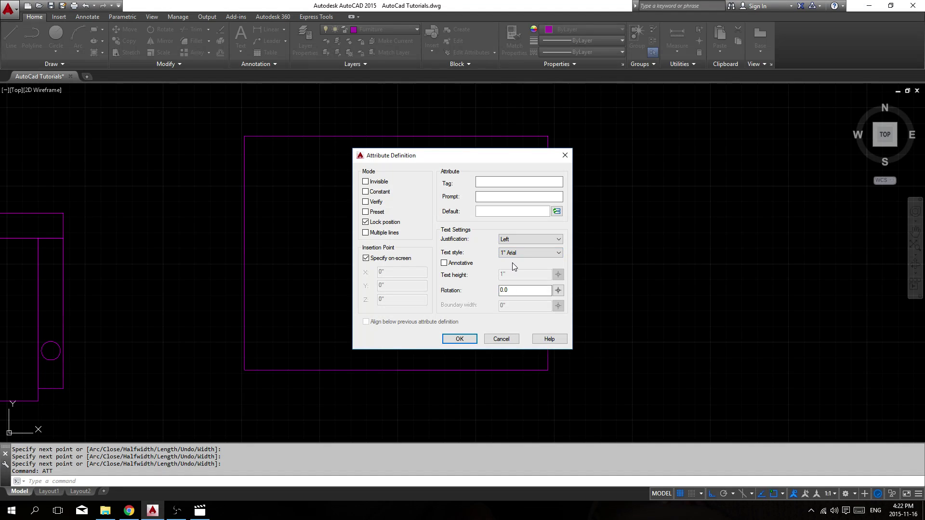
{"action": "left_click", "coordinate": [520, 240]}
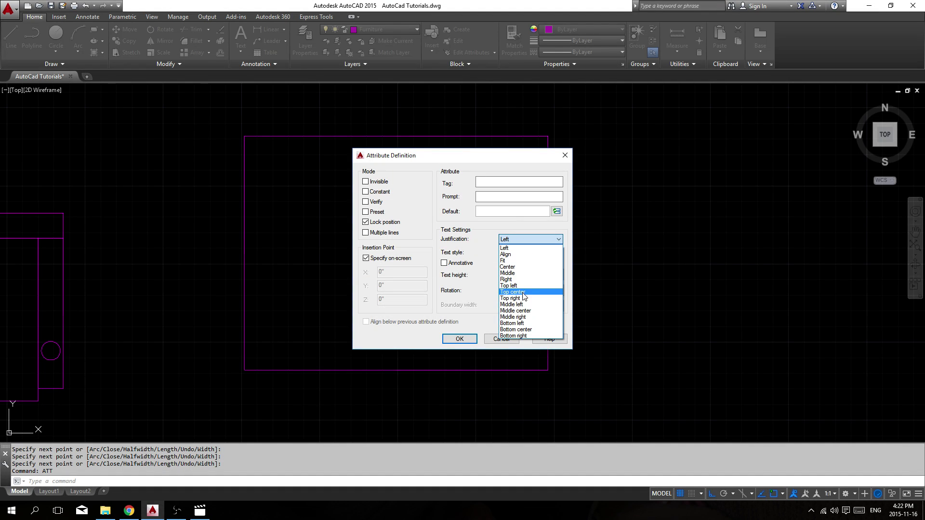
{"action": "left_click", "coordinate": [524, 248]}
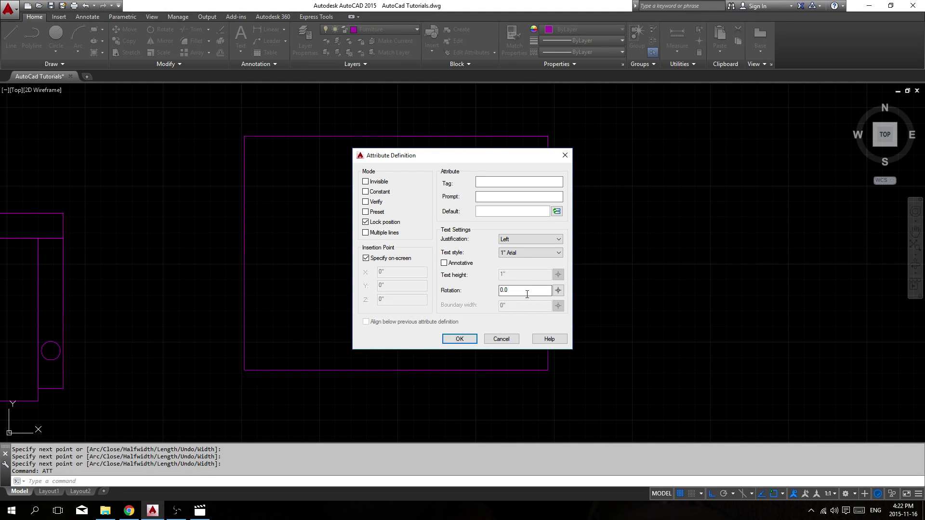
Step: Enter the tag "Drawing Name", the prompt "What is the drawing name?" and the default A1, and try to accept the definition
{"action": "left_click", "coordinate": [488, 183]}
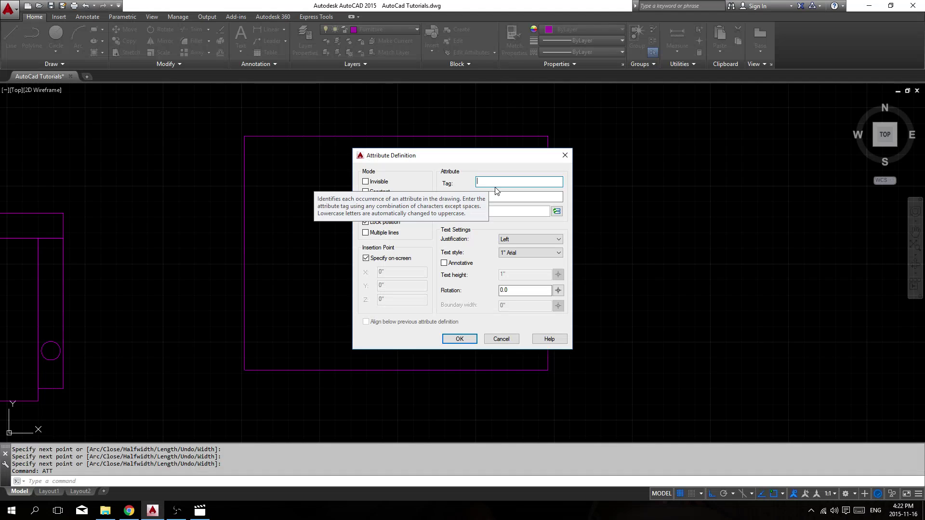
{"action": "type", "text": "Drawing Name"}
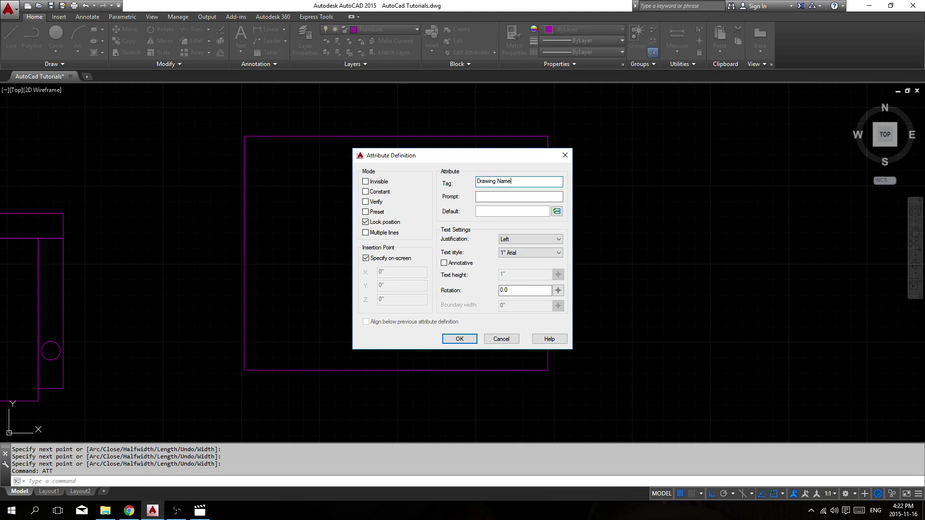
{"action": "key", "text": "Tab"}
{"action": "type", "text": "What"}
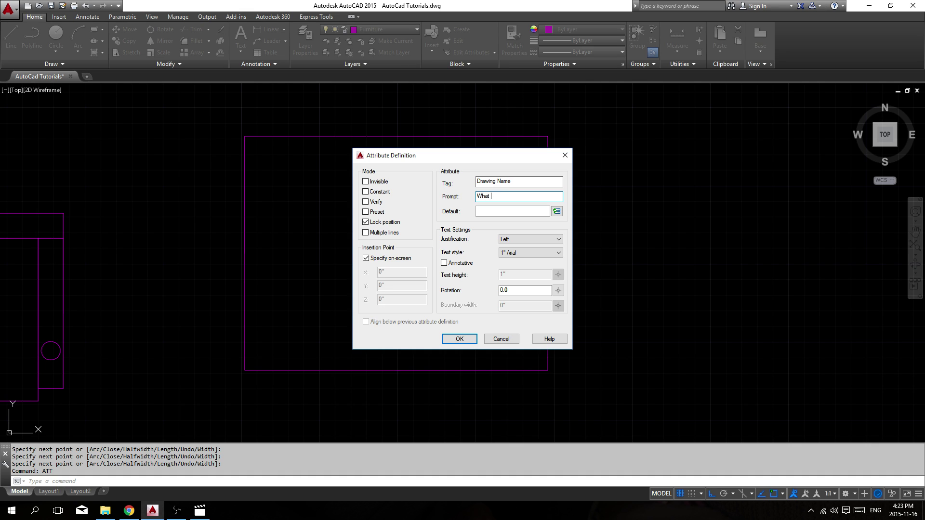
{"action": "type", "text": " is the drawing name?"}
{"action": "key", "text": "Tab"}
{"action": "type", "text": "A1"}
{"action": "left_click", "coordinate": [460, 339]}
{"action": "left_click", "coordinate": [502, 275]}
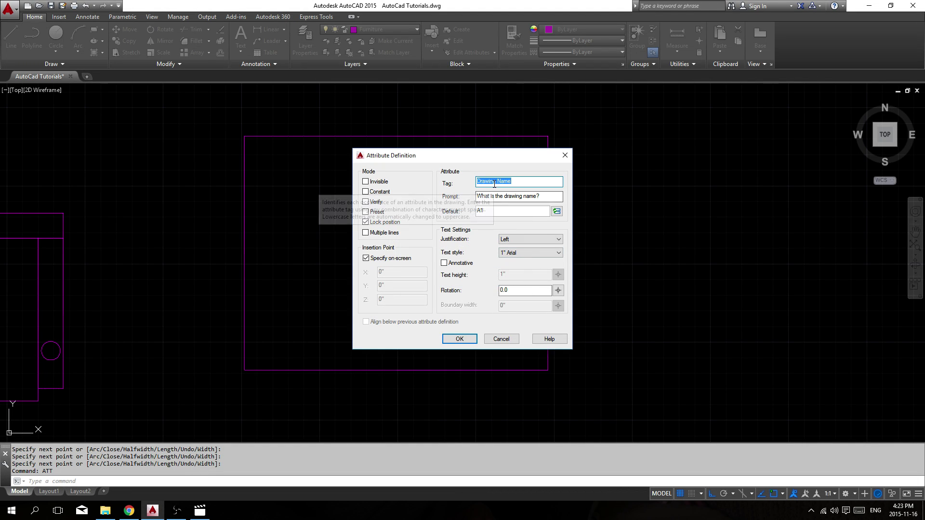
Step: Remove the space from the tag to make it DrawingName, and place the attribute inside the rectangle's upper-left corner
{"action": "left_click", "coordinate": [496, 182]}
{"action": "key", "text": "BackSpace"}
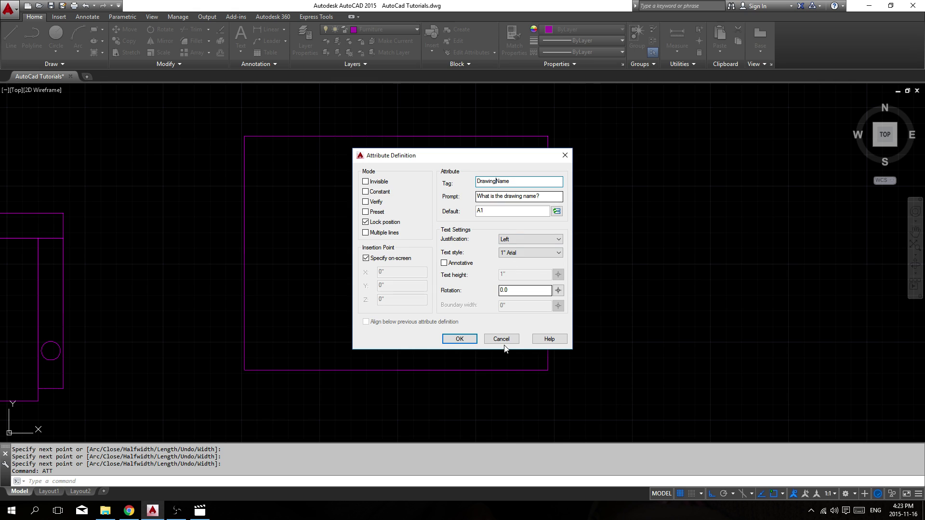
{"action": "left_click", "coordinate": [464, 337]}
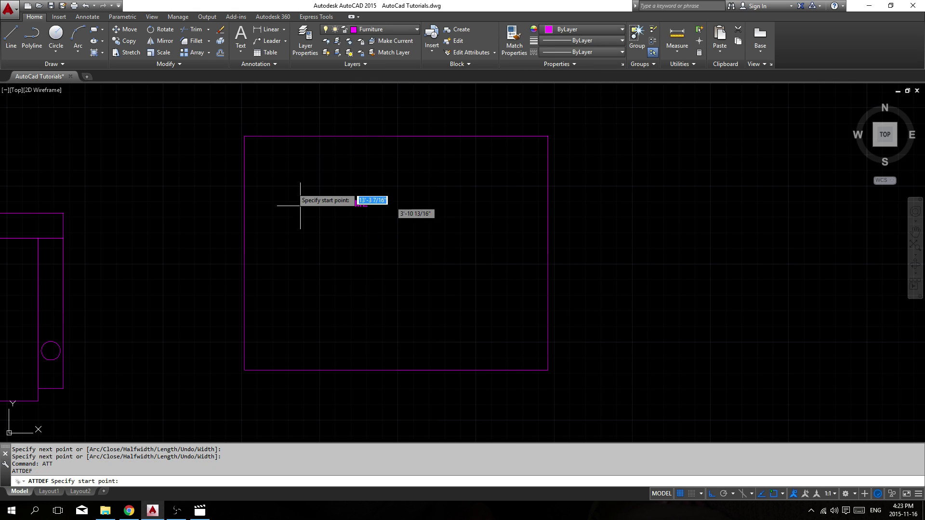
{"action": "left_click", "coordinate": [259, 155]}
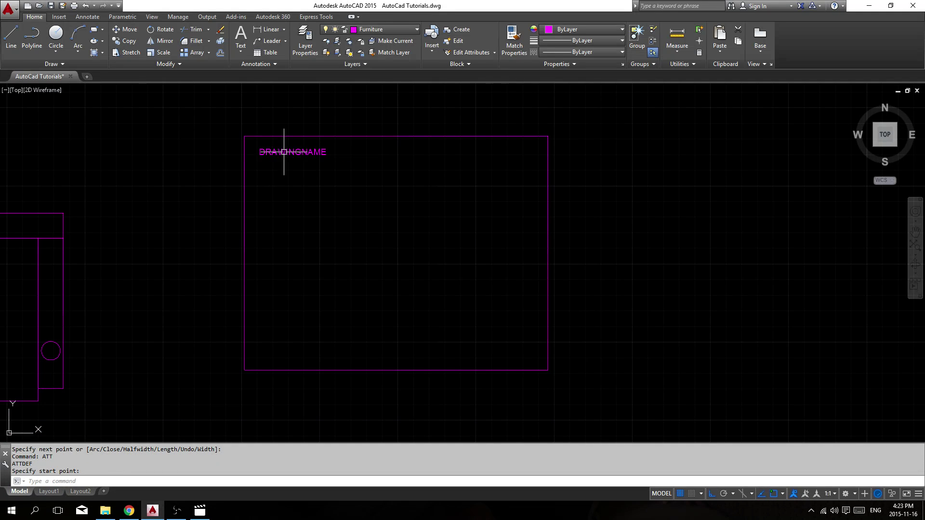
Step: Move the DRAWINGNAME attribute straight down, away from the rectangle's top edge
{"action": "scroll", "coordinate": [284, 152], "scroll_direction": "up", "scroll_amount": 2}
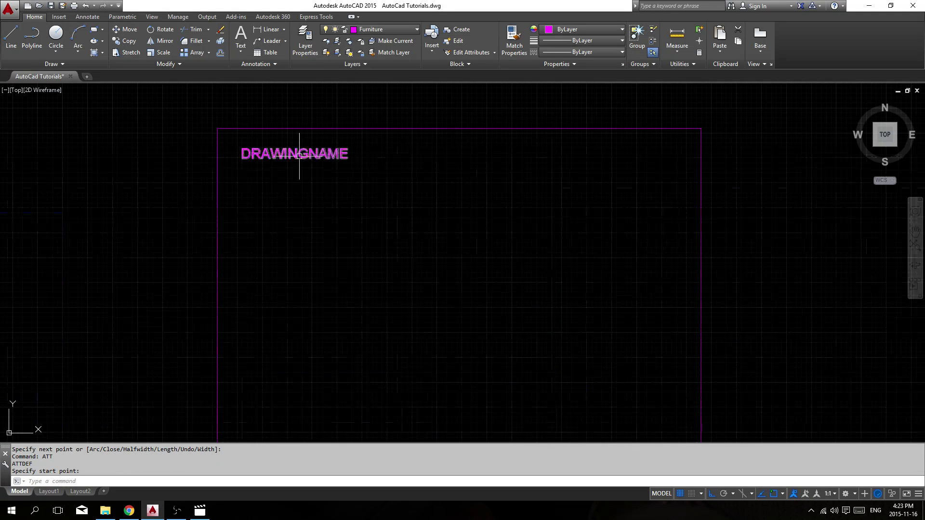
{"action": "left_click", "coordinate": [324, 162]}
{"action": "left_click", "coordinate": [322, 168]}
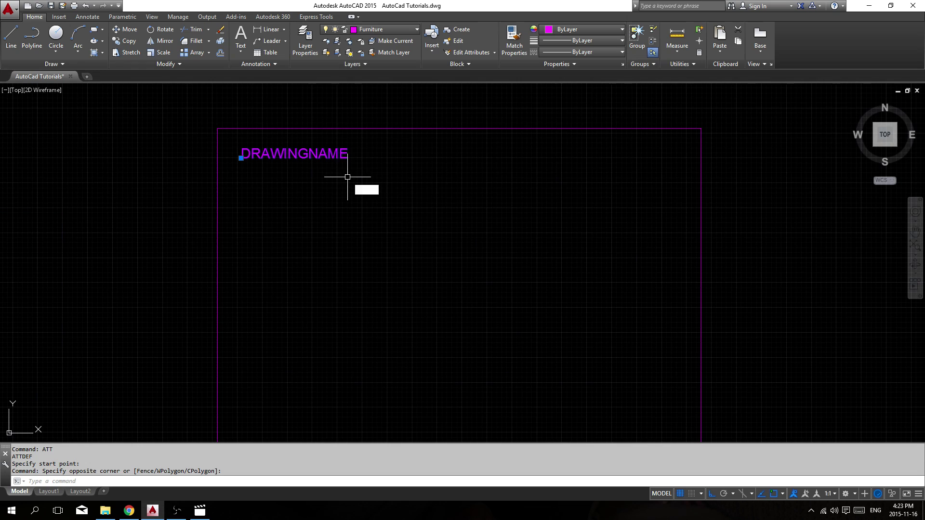
{"action": "type", "text": "m"}
{"action": "key", "text": "Return"}
{"action": "left_click", "coordinate": [347, 173]}
{"action": "left_click", "coordinate": [368, 200]}
{"action": "key", "text": "Escape"}
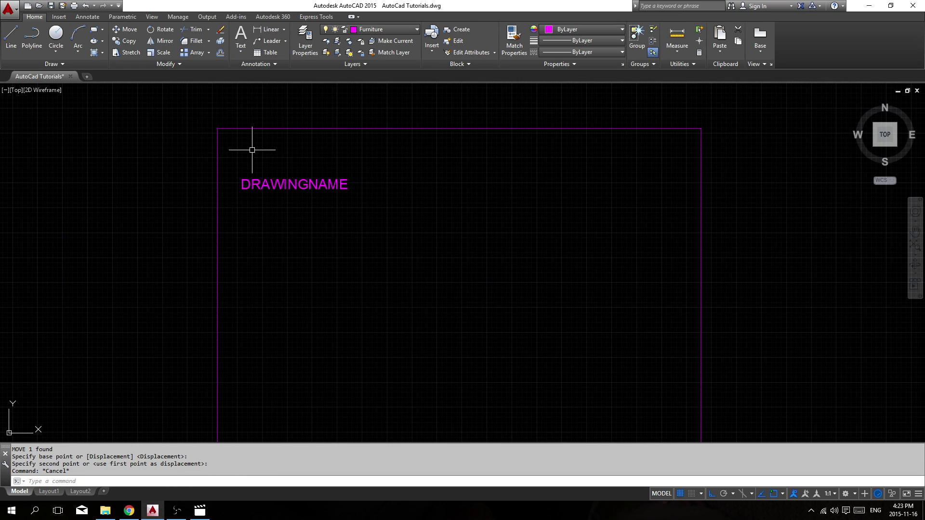
Step: Move the DRAWINGNAME attribute straight back up, close below the rectangle's top edge
{"action": "left_click", "coordinate": [303, 186]}
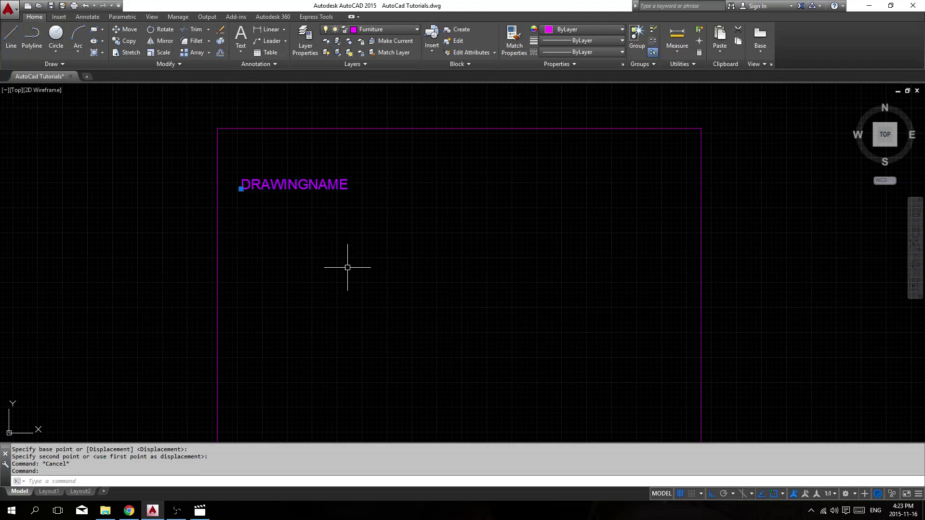
{"action": "type", "text": "m"}
{"action": "key", "text": "Return"}
{"action": "left_click", "coordinate": [344, 236]}
{"action": "left_click", "coordinate": [326, 193]}
{"action": "key", "text": "Escape"}
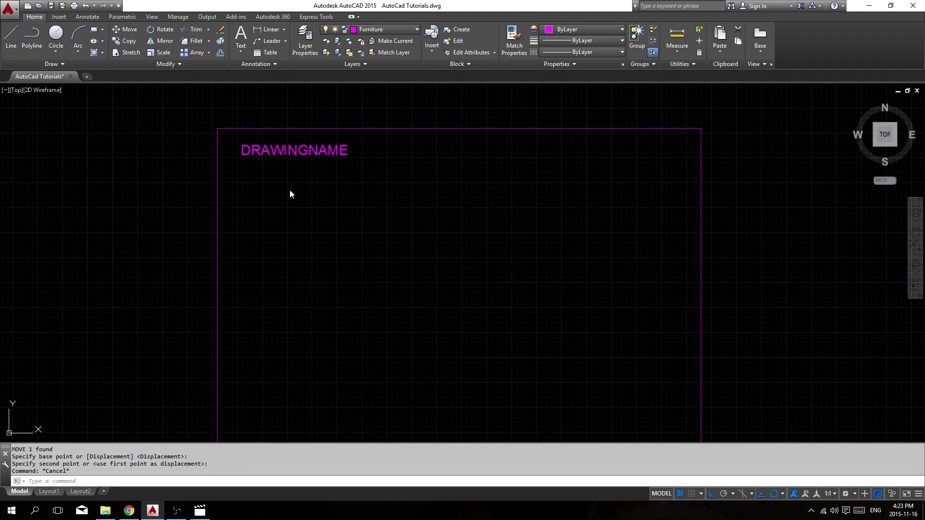
Step: Start a second attribute definition with the tag Project and the prompt "What is the project name?"
{"action": "type", "text": "att"}
{"action": "key", "text": "Return"}
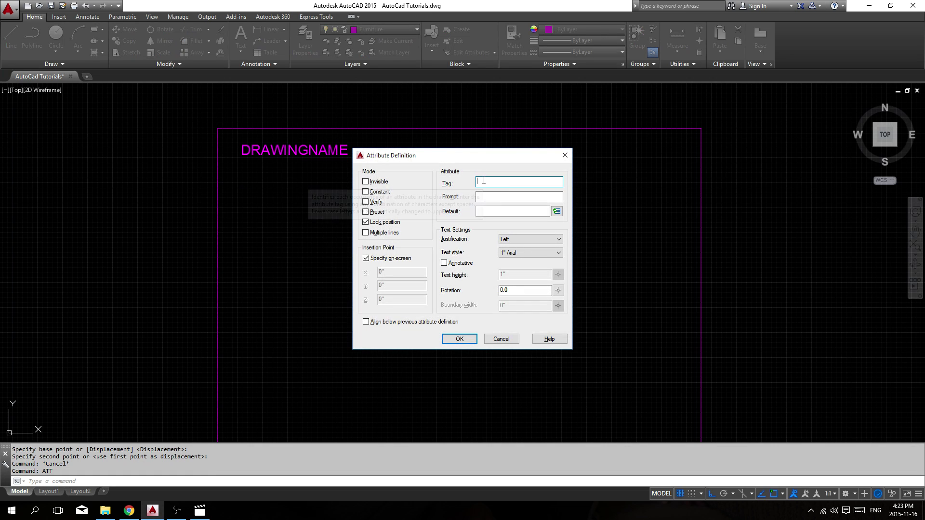
{"action": "type", "text": "ad"}
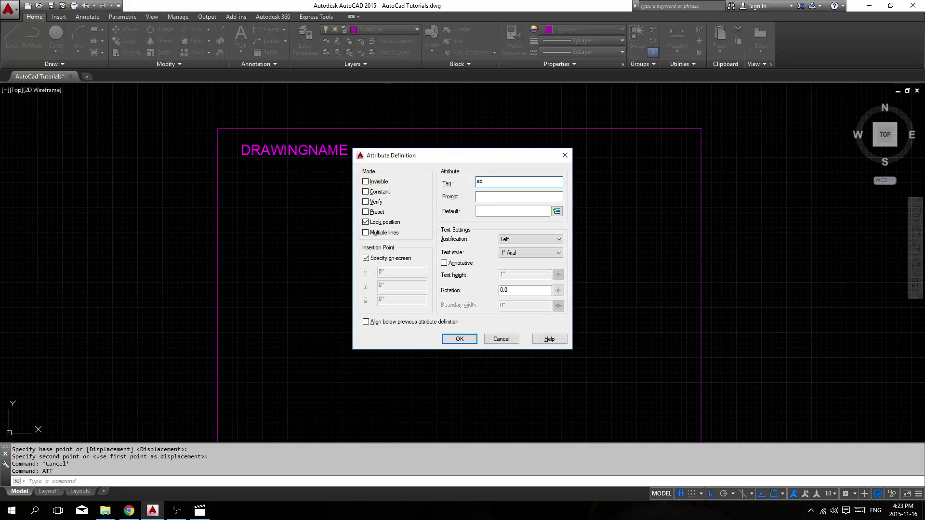
{"action": "key", "text": "BackSpace"}
{"action": "key", "text": "BackSpace"}
{"action": "key", "text": "BackSpace"}
{"action": "type", "text": "p"}
{"action": "key", "text": "BackSpace"}
{"action": "type", "text": "P"}
{"action": "left_click", "coordinate": [509, 201]}
{"action": "type", "text": "What is the project name?"}
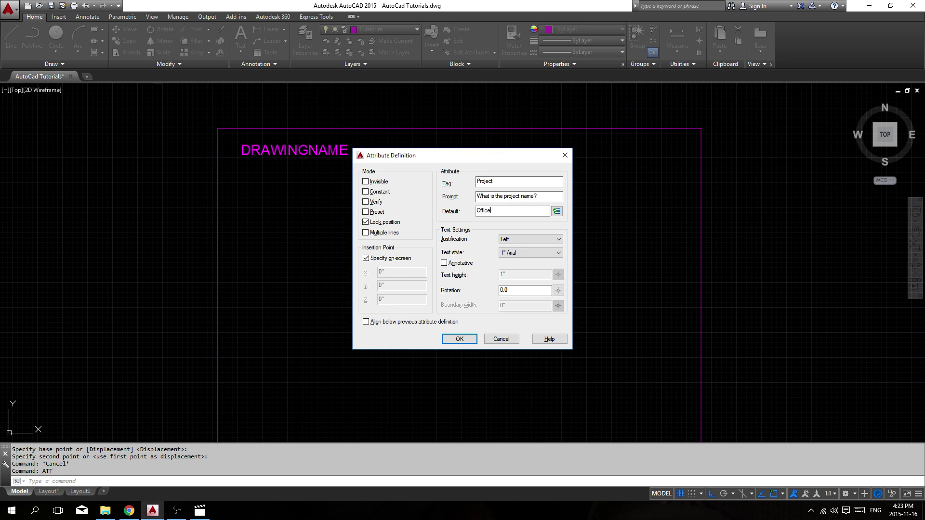
Step: Set the Project attribute's default to "Office Floor" and place the attribute just below DRAWINGNAME
{"action": "left_click", "coordinate": [503, 209]}
{"action": "type", "text": "Office D"}
{"action": "left_click_drag", "start_coordinate": [409, 209], "coordinate": [393, 214]}
{"action": "type", "text": "Floor"}
{"action": "left_click", "coordinate": [460, 338]}
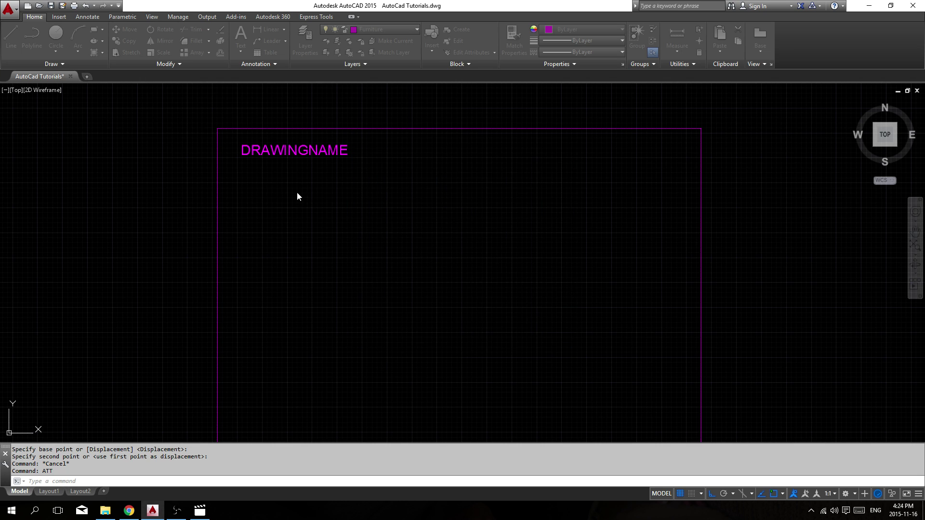
{"action": "left_click", "coordinate": [249, 180]}
Step: Start a third attribute definition with the tag "adress" and the prompt "What is the address?"
{"action": "type", "text": "att"}
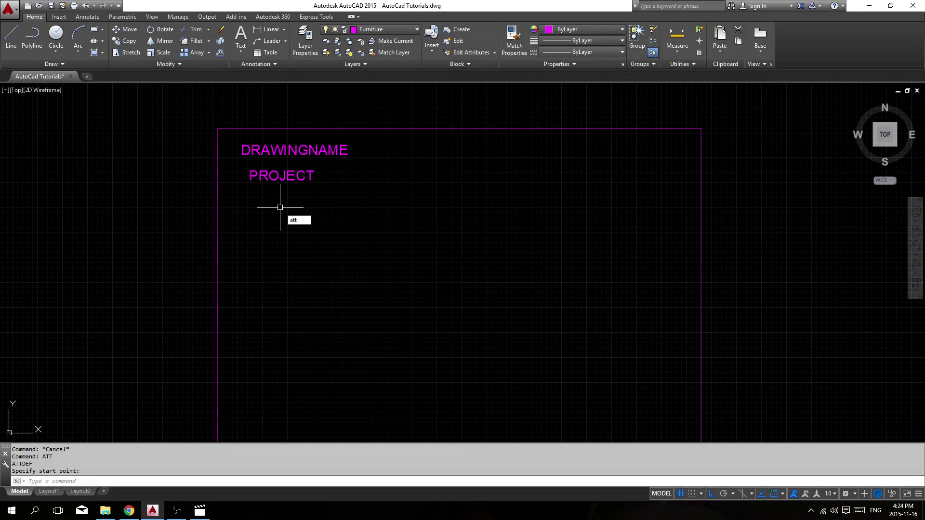
{"action": "key", "text": "Return"}
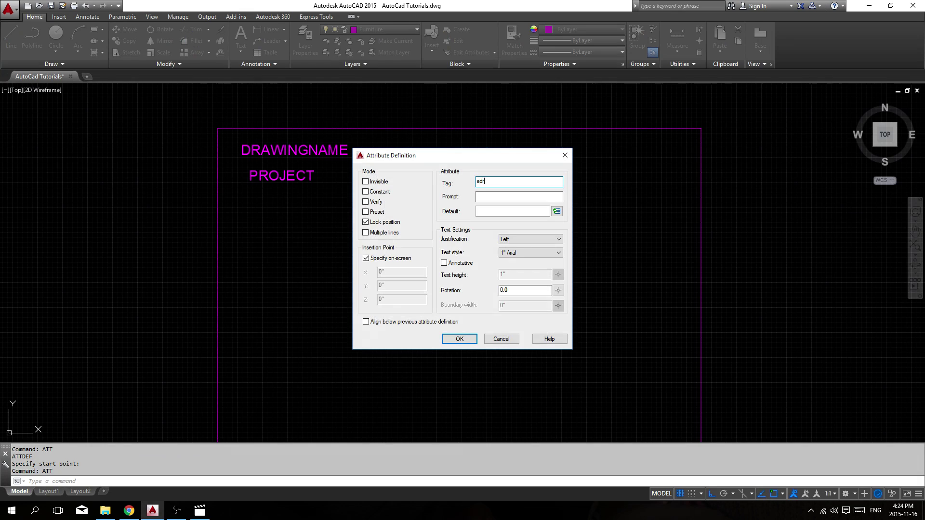
{"action": "key", "text": "Tab"}
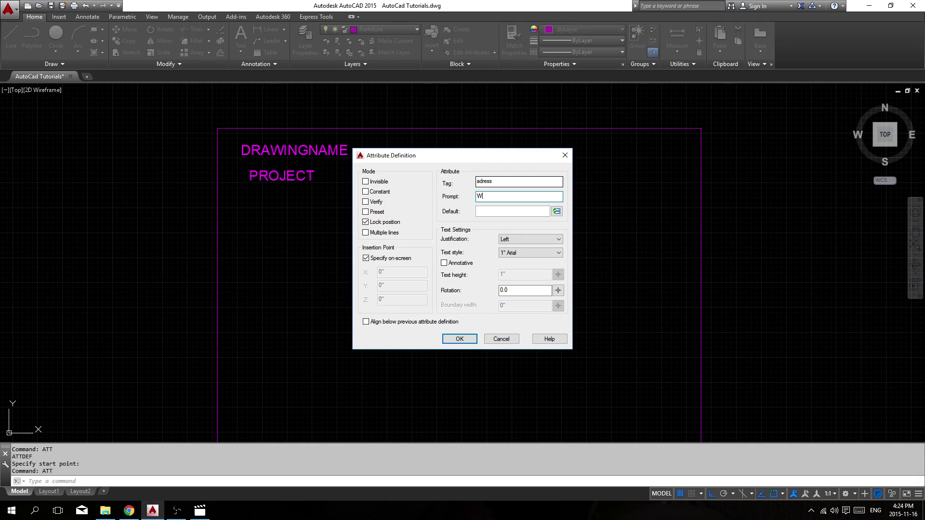
{"action": "type", "text": "What is the address?"}
{"action": "key", "text": "Tab"}
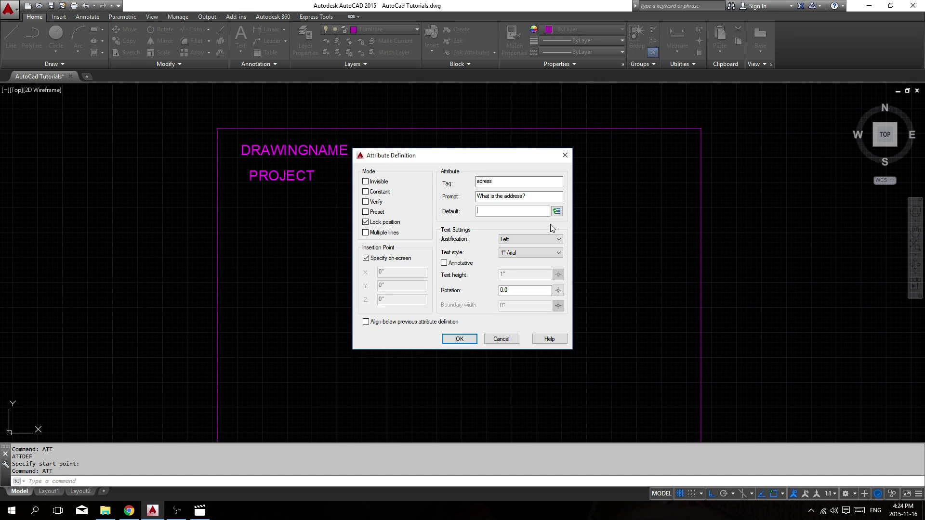
Step: Enter the street address without spaces as the attribute's default and place the attribute just below PROJECT
{"action": "type", "text": "123Main Street"}
{"action": "left_click", "coordinate": [498, 211]}
{"action": "key", "text": "BackSpace"}
{"action": "left_click", "coordinate": [447, 343]}
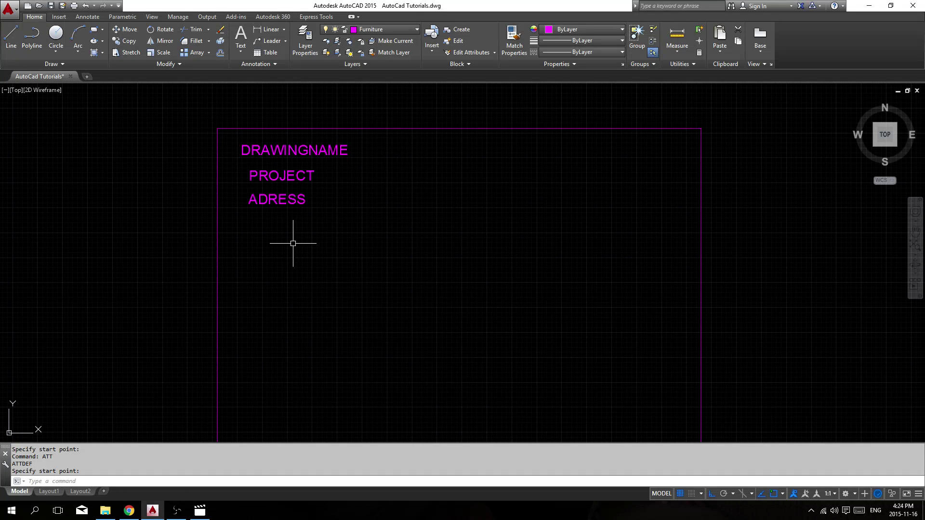
{"action": "type", "text": "AD"}
{"action": "key", "text": "Escape"}
{"action": "key", "text": "Escape"}
Step: Define an attribute with tag "scale", prompt "What is the drawing scale" and default "N.T.S.", and place it just below ADRESS
{"action": "type", "text": "att"}
{"action": "key", "text": "Return"}
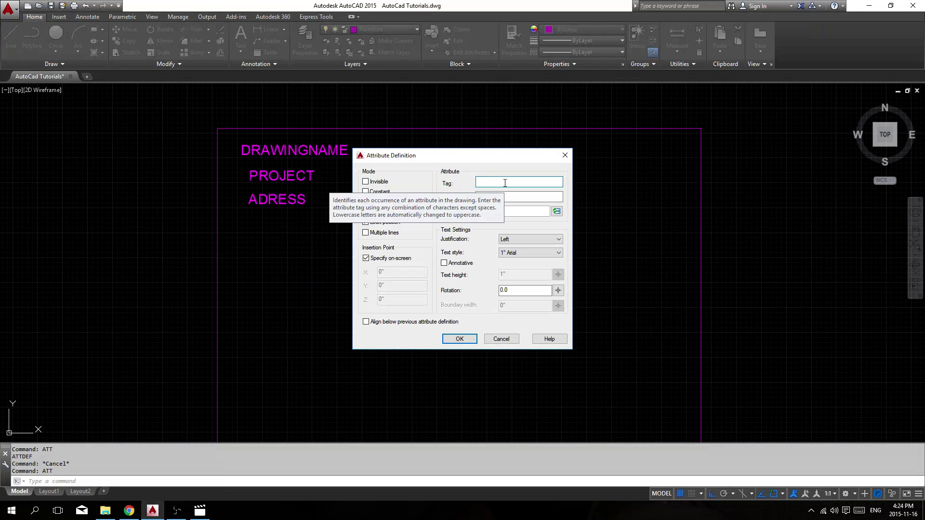
{"action": "type", "text": "scale"}
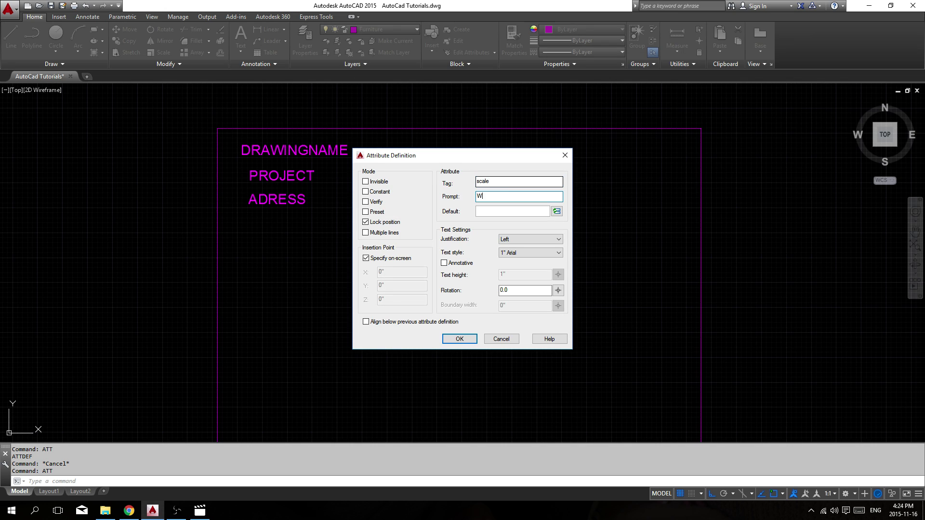
{"action": "type", "text": "rawin"}
{"action": "type", "text": ".T"}
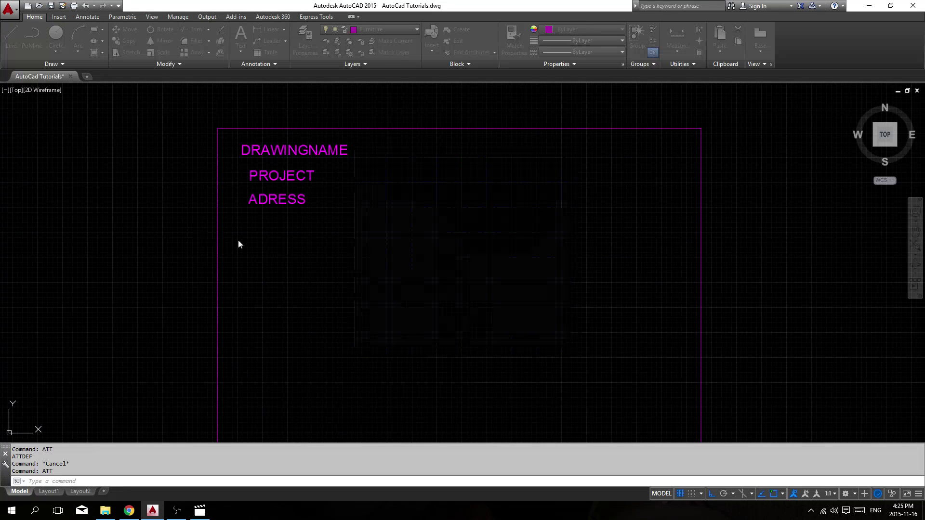
{"action": "left_click", "coordinate": [459, 339]}
{"action": "left_click", "coordinate": [258, 227]}
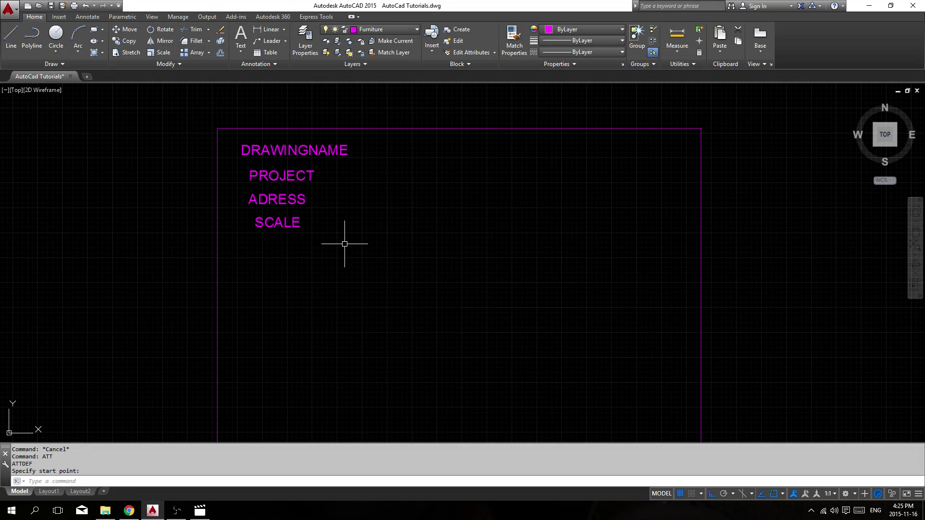
Step: Stretch the rectangle's bottom edge straight up to just below the SCALE attribute
{"action": "scroll", "coordinate": [347, 246], "scroll_direction": "down", "scroll_amount": 4}
{"action": "left_click", "coordinate": [439, 355]}
{"action": "left_click", "coordinate": [398, 330]}
{"action": "left_click", "coordinate": [392, 342]}
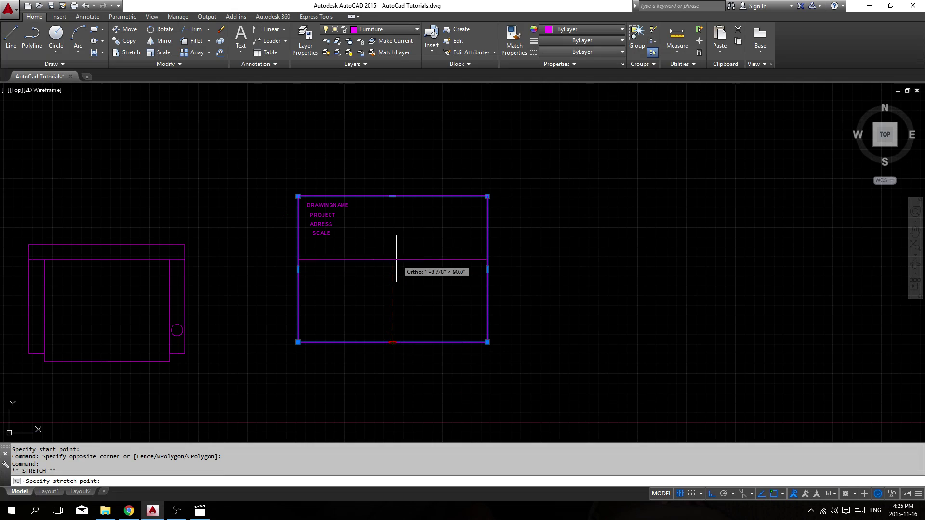
{"action": "left_click", "coordinate": [396, 242]}
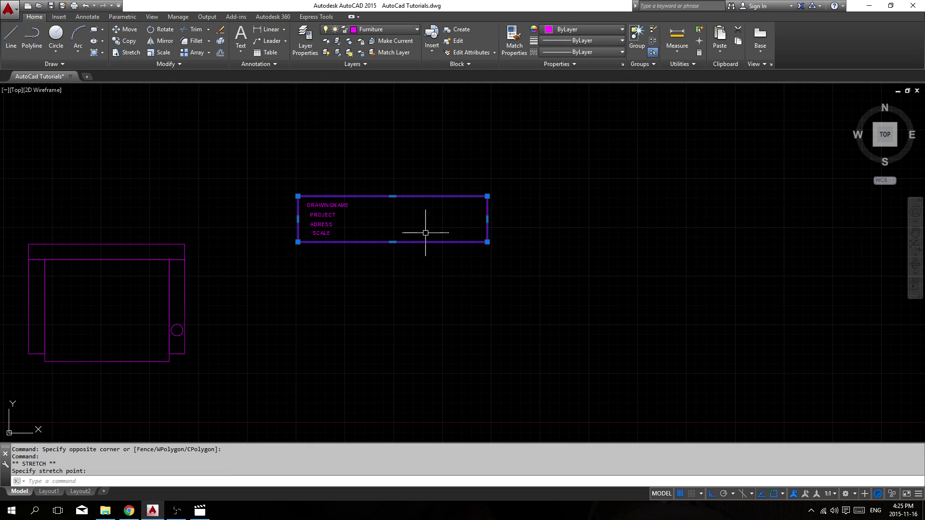
Step: Stretch the rectangle's right edge inward to just past the end of the DRAWINGNAME attribute
{"action": "left_click", "coordinate": [488, 219]}
{"action": "left_click", "coordinate": [361, 218]}
{"action": "scroll", "coordinate": [347, 218], "scroll_direction": "up", "scroll_amount": 5}
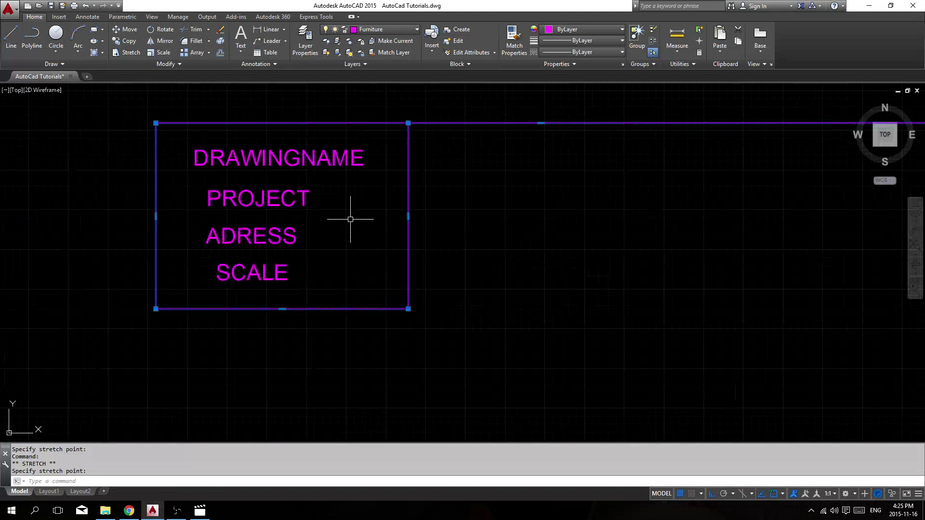
{"action": "scroll", "coordinate": [484, 176], "scroll_direction": "down", "scroll_amount": 4}
{"action": "key", "text": "Escape"}
Step: Trim the leftover line that extends beyond the rectangle's top-right corner, using all objects as cutting edges
{"action": "type", "text": "tr"}
{"action": "key", "text": "Return"}
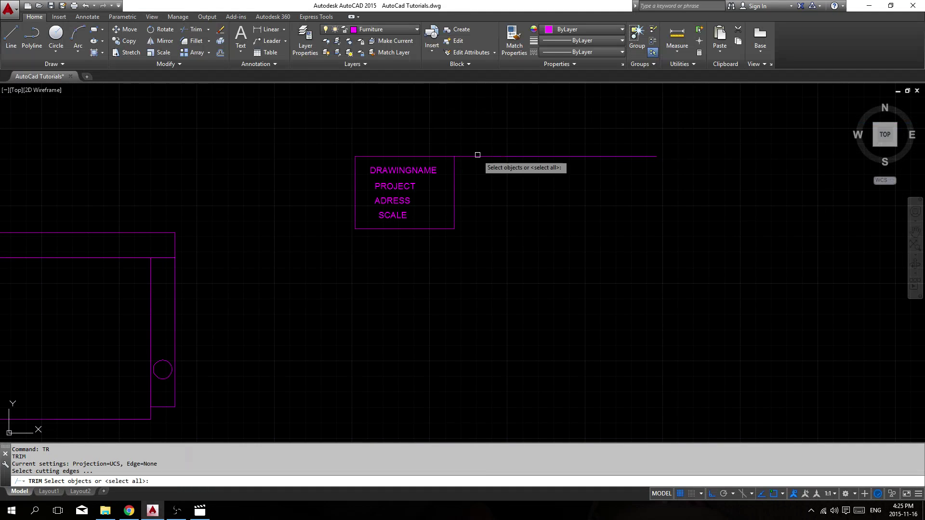
{"action": "key", "text": "Return"}
{"action": "scroll", "coordinate": [439, 169], "scroll_direction": "up", "scroll_amount": 5}
{"action": "key", "text": "Escape"}
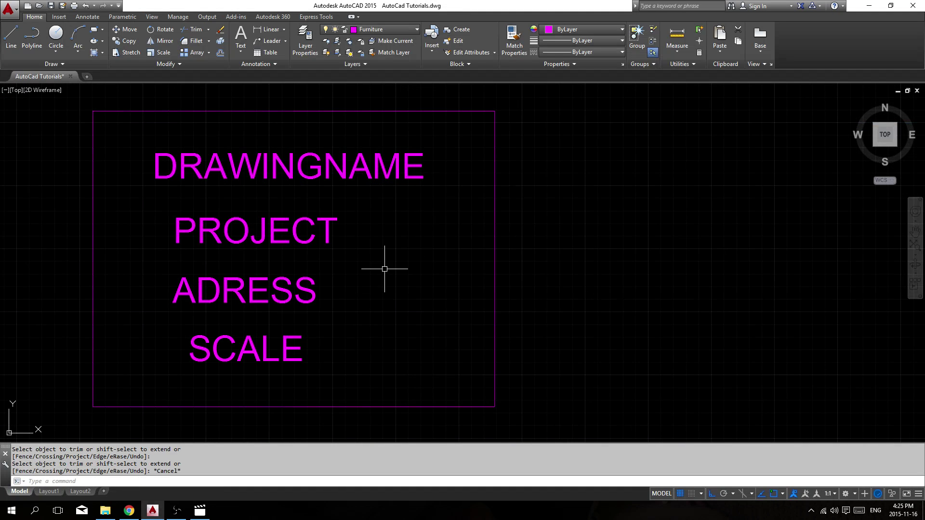
Step: Start a block definition named "Att Examples" with the rectangle's lower-left corner as its base point
{"action": "scroll", "coordinate": [386, 275], "scroll_direction": "down", "scroll_amount": 2}
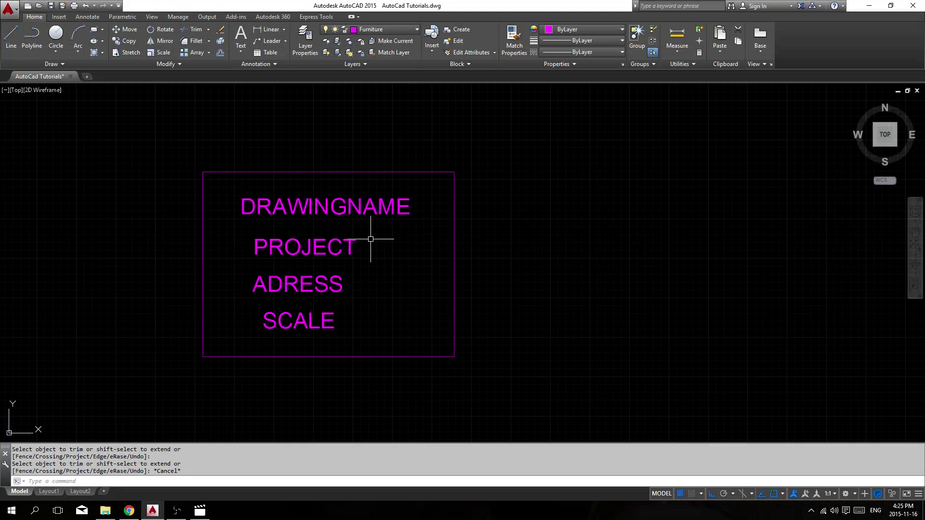
{"action": "type", "text": "B"}
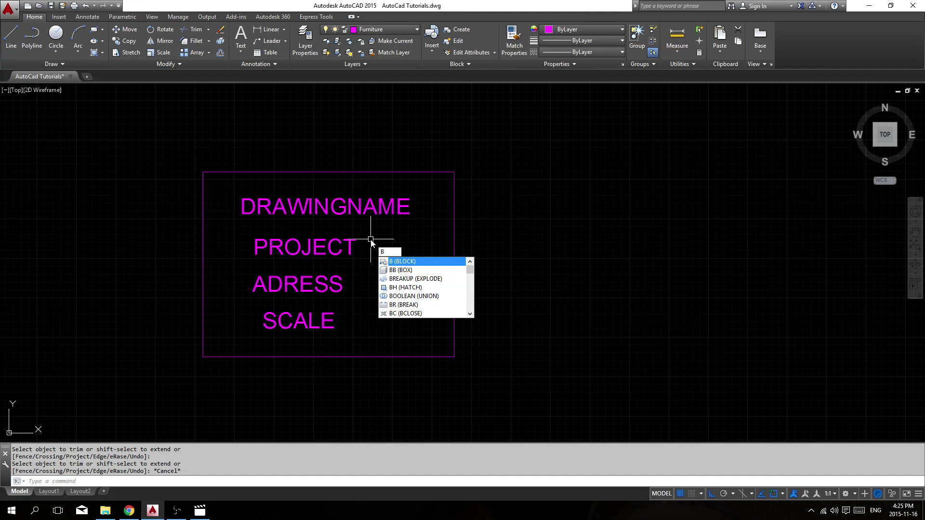
{"action": "key", "text": "Return"}
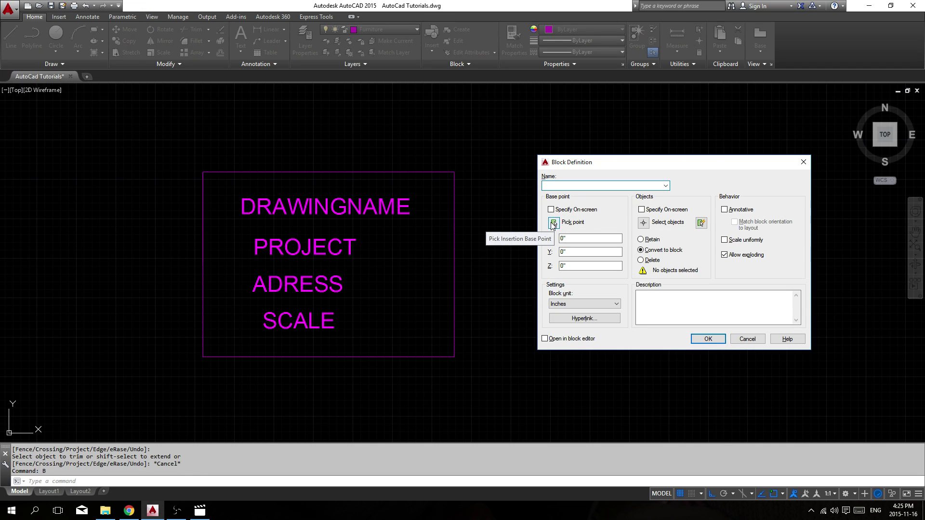
{"action": "left_click", "coordinate": [553, 224]}
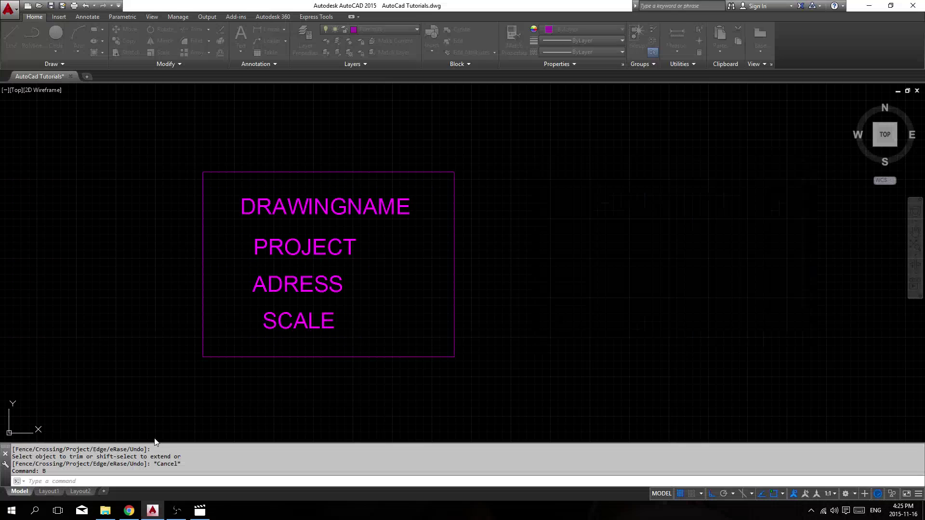
{"action": "left_click", "coordinate": [202, 357]}
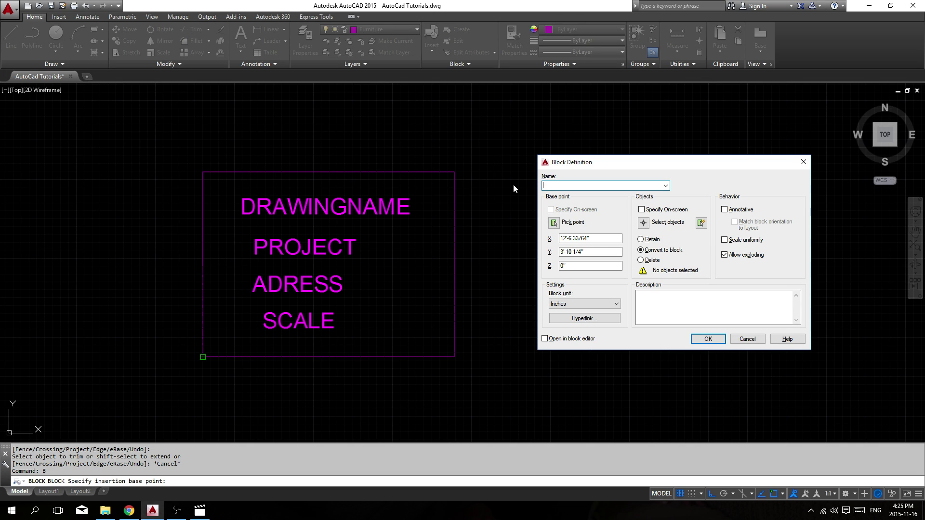
{"action": "type", "text": "Att Examples"}
Step: Select the rectangle and all four attributes inside it as the block's objects
{"action": "left_click", "coordinate": [639, 225]}
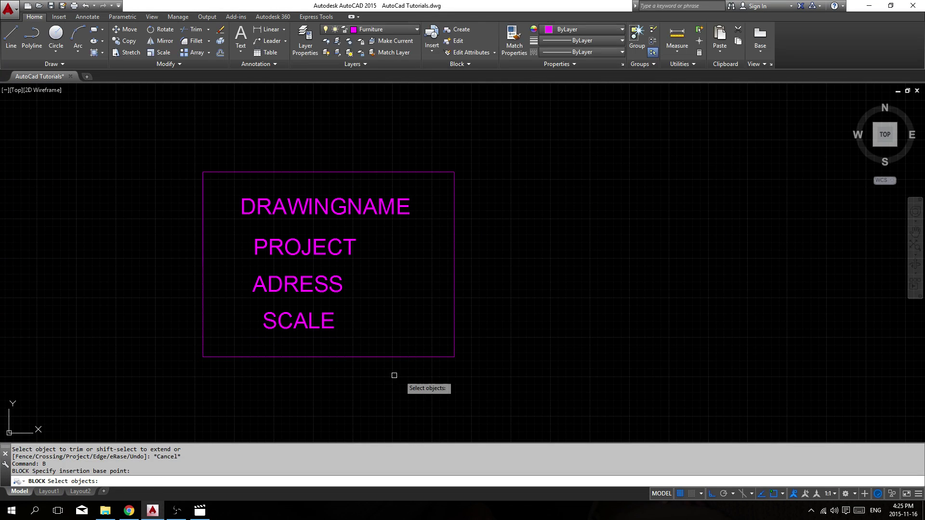
{"action": "left_click", "coordinate": [460, 368]}
{"action": "left_click", "coordinate": [201, 170]}
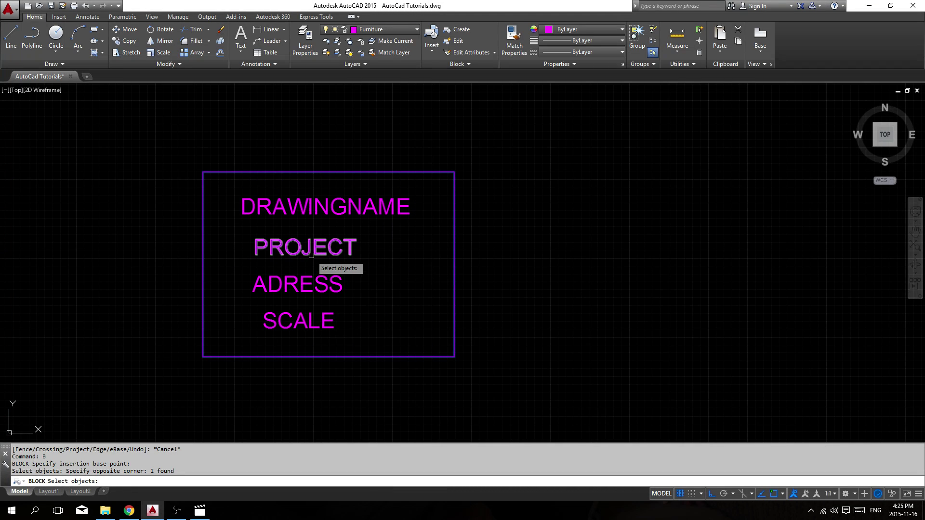
{"action": "left_click", "coordinate": [357, 179]}
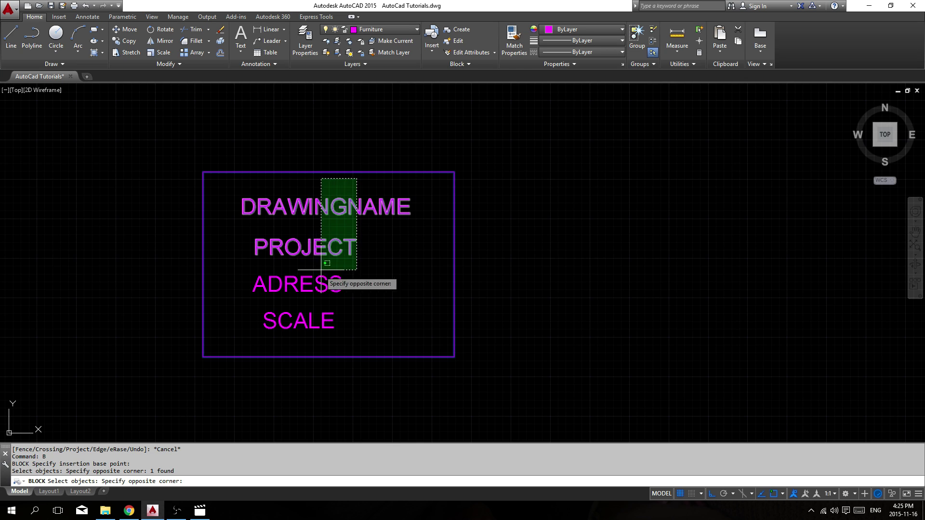
{"action": "left_click", "coordinate": [269, 336]}
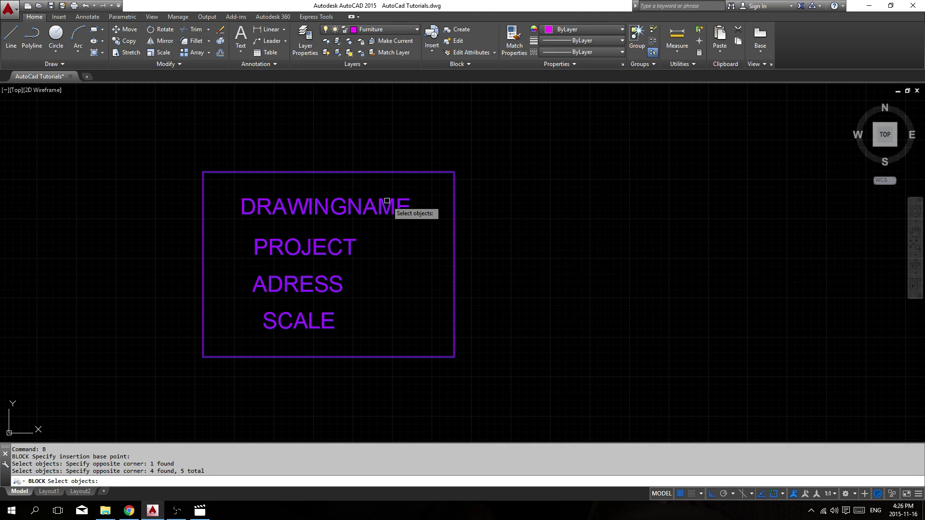
{"action": "key", "text": "Return"}
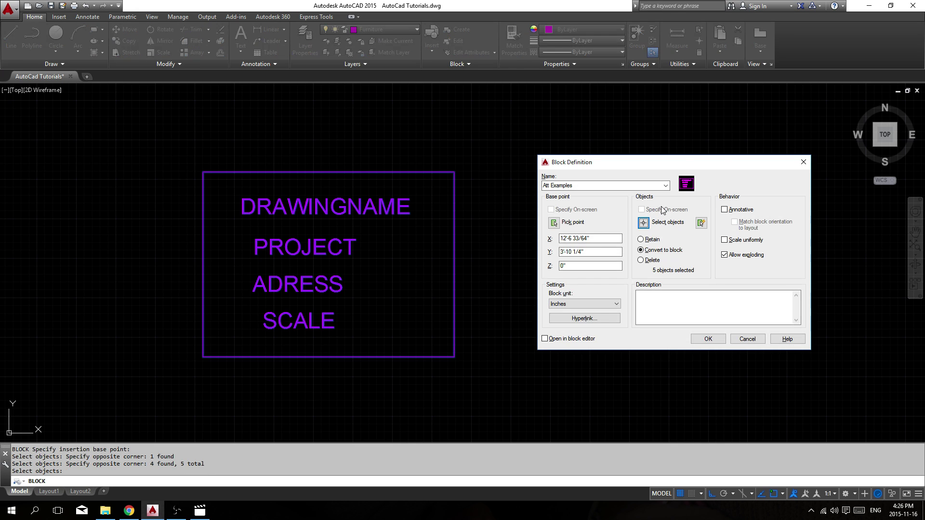
Step: Give the block the description "Att. exampesl" and create it with the objects converted to a block
{"action": "left_click_drag", "start_coordinate": [668, 170], "coordinate": [625, 171]}
{"action": "left_click", "coordinate": [641, 301]}
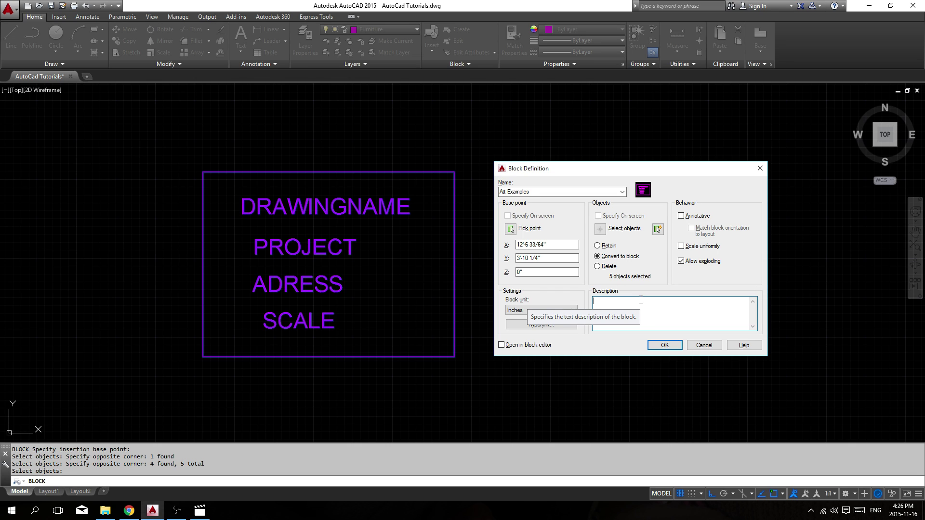
{"action": "type", "text": "Att. exampesl"}
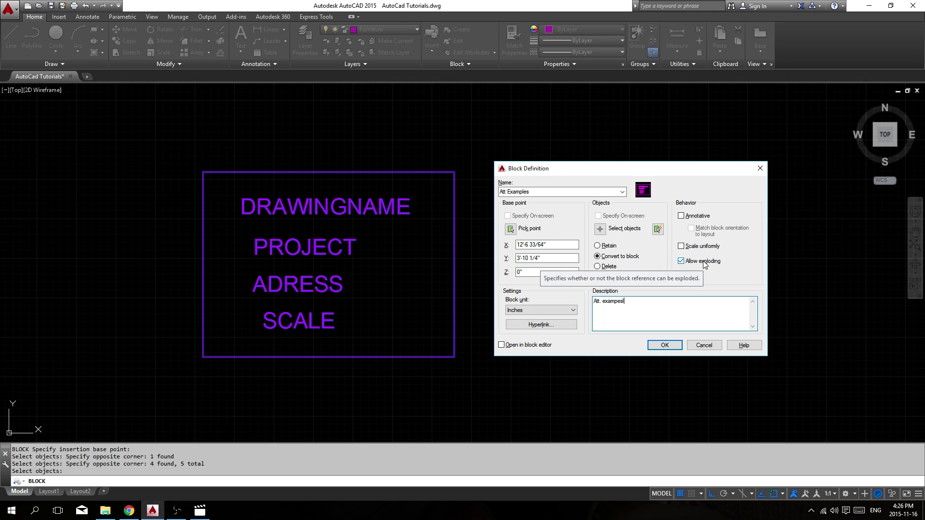
{"action": "left_click", "coordinate": [666, 345]}
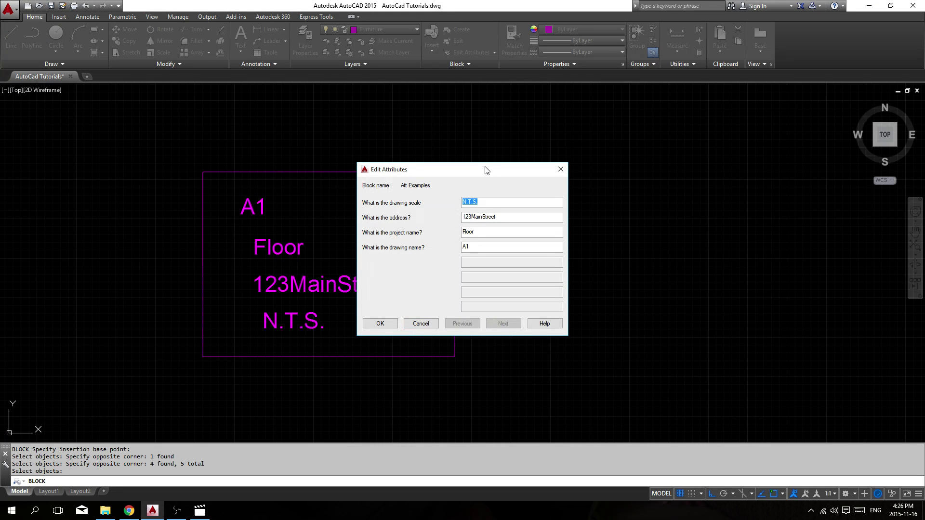
Step: Accept the default values for all four attributes of the new block
{"action": "left_click_drag", "start_coordinate": [486, 170], "coordinate": [519, 171]}
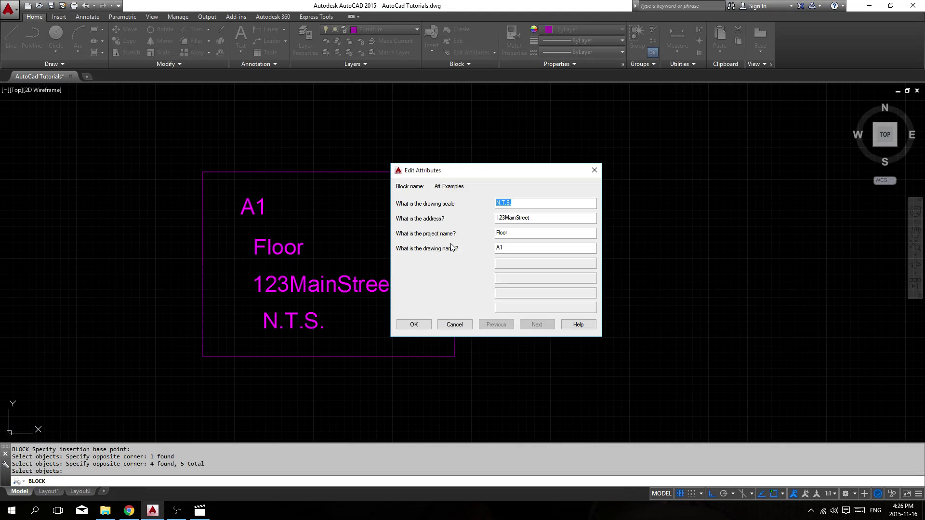
{"action": "left_click", "coordinate": [416, 325]}
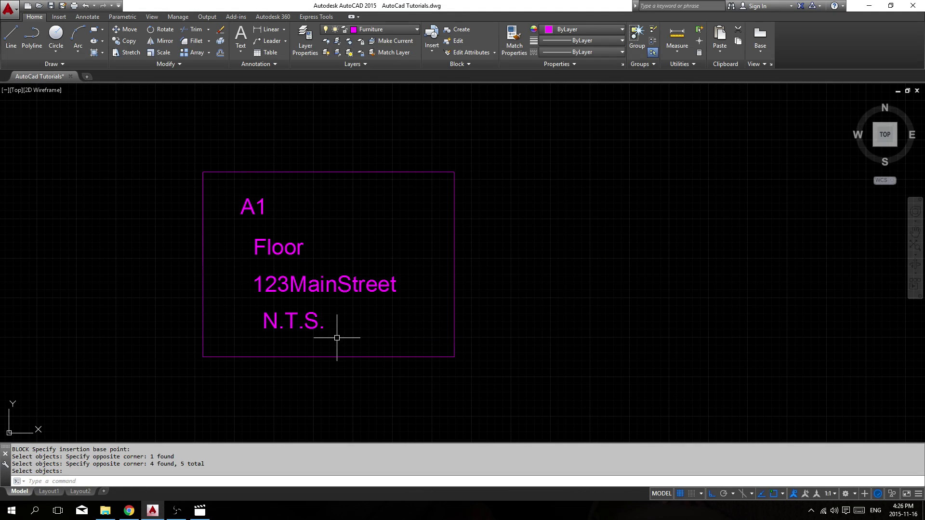
{"action": "key", "text": "Escape"}
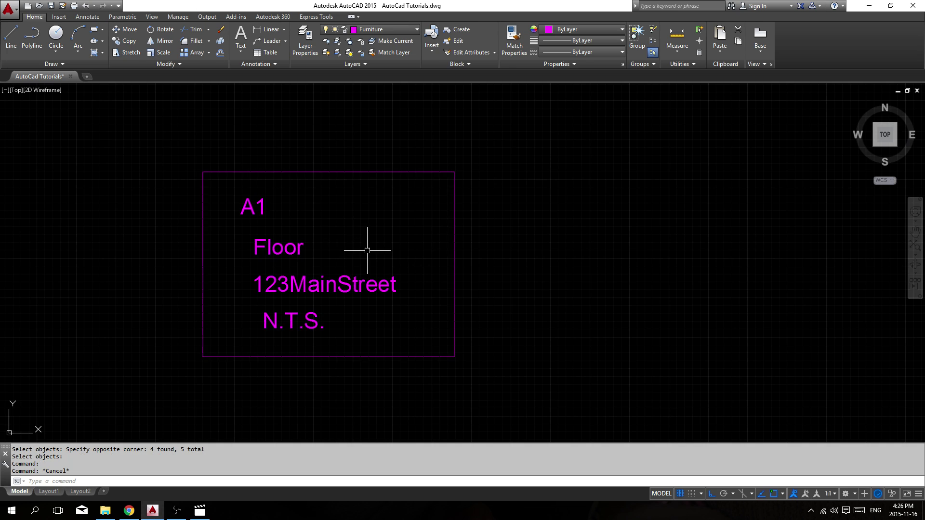
Step: Erase the Att Examples block from the drawing area
{"action": "scroll", "coordinate": [367, 247], "scroll_direction": "down", "scroll_amount": 3}
{"action": "left_click", "coordinate": [450, 316]}
{"action": "left_click", "coordinate": [244, 204]}
{"action": "type", "text": "e"}
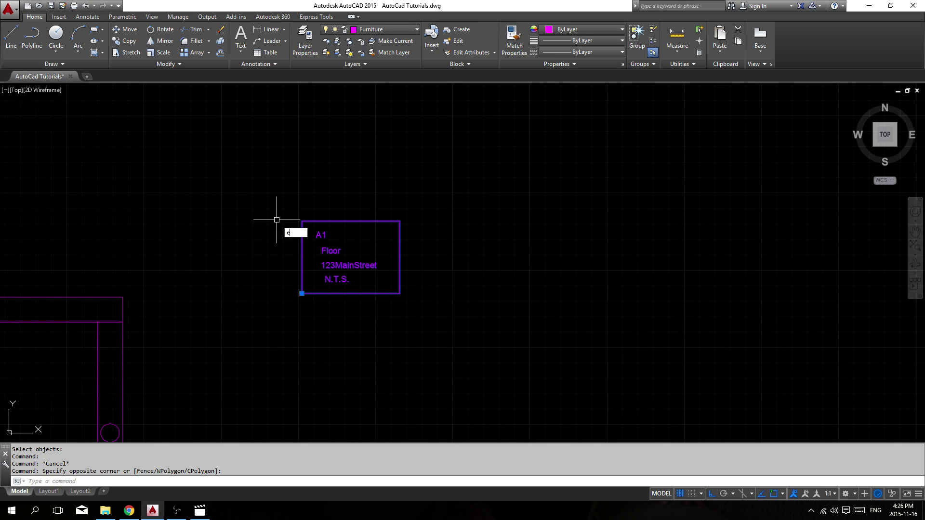
{"action": "key", "text": "Return"}
{"action": "type", "text": "i"}
{"action": "key", "text": "Return"}
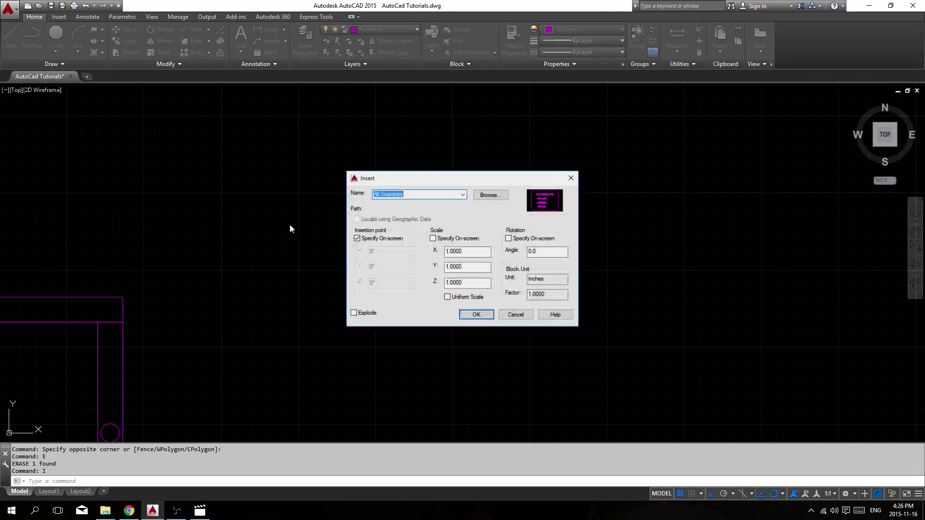
{"action": "left_click", "coordinate": [466, 315]}
Step: Insert the Att Examples block in the empty area up and to the right of the armchair, keeping the default scale and rotation
{"action": "type", "text": "i"}
{"action": "key", "text": "Return"}
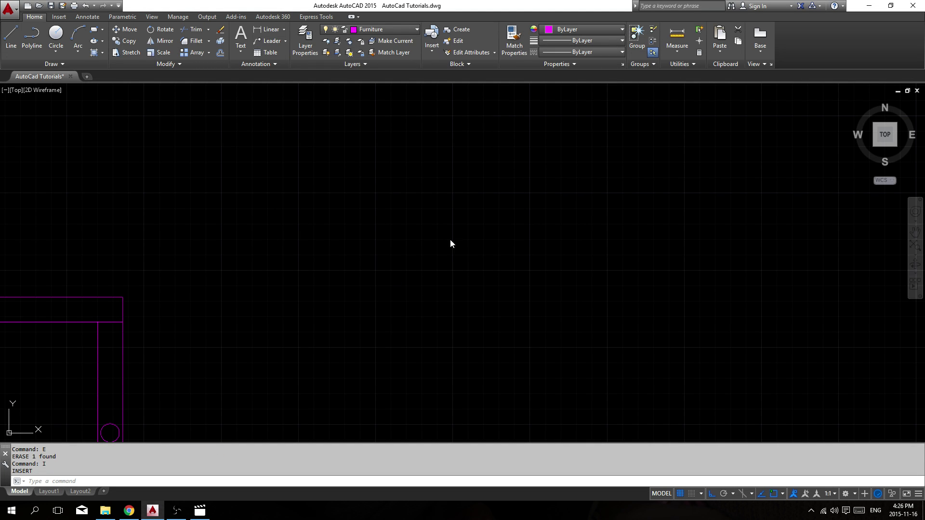
{"action": "left_click", "coordinate": [462, 196]}
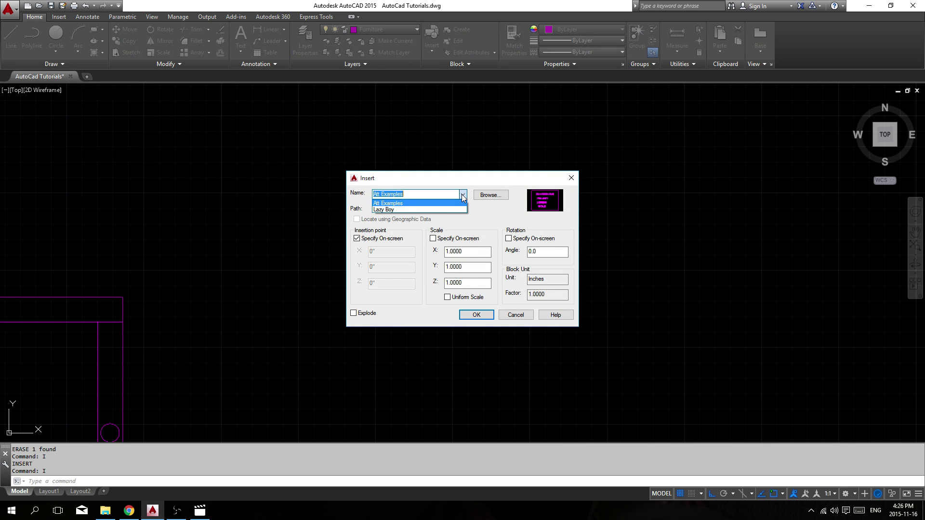
{"action": "left_click", "coordinate": [403, 203]}
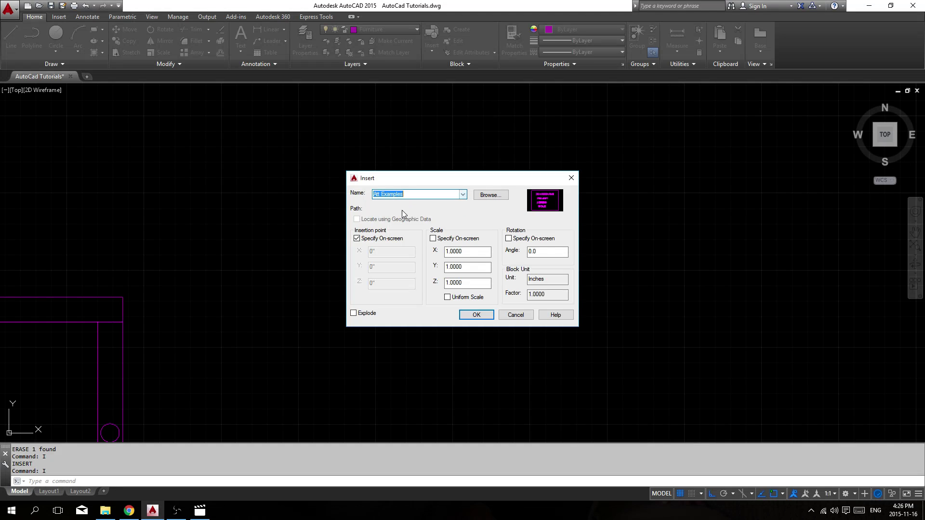
{"action": "left_click", "coordinate": [480, 317]}
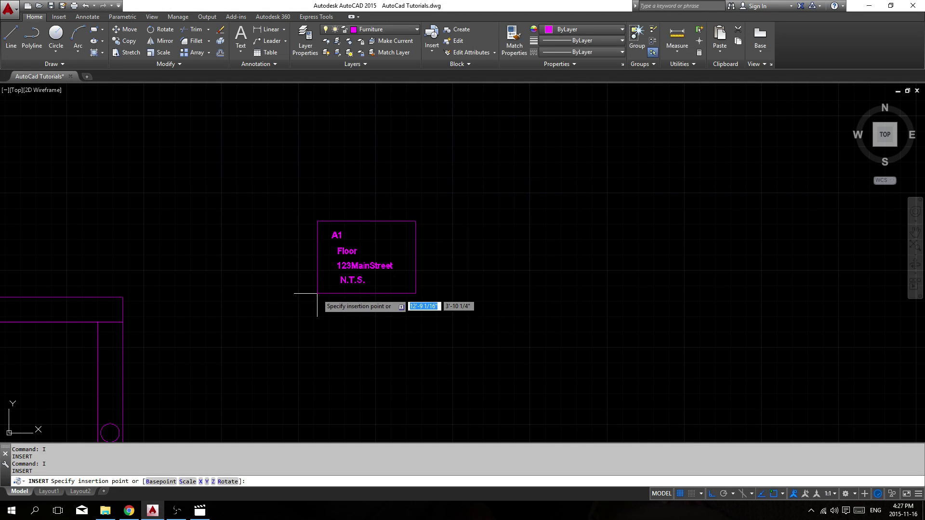
{"action": "left_click", "coordinate": [328, 304]}
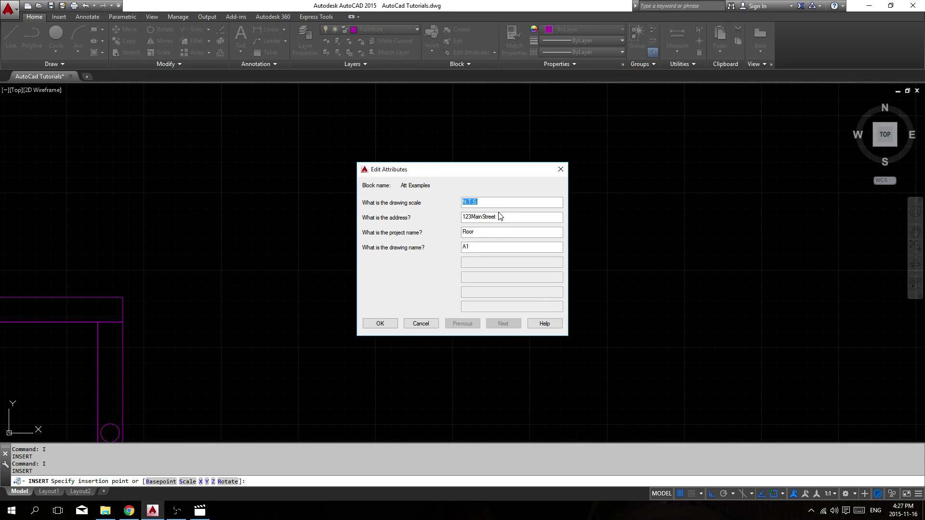
Step: Add the missing spaces to the inserted block's address value, set the project name to "Ground Floor" and accept the attributes
{"action": "left_click", "coordinate": [473, 217]}
{"action": "key", "text": "Right"}
{"action": "key", "text": "Right"}
{"action": "key", "text": "Right"}
{"action": "key", "text": "Right"}
{"action": "key", "text": "Home"}
{"action": "type", "text": "Ground"}
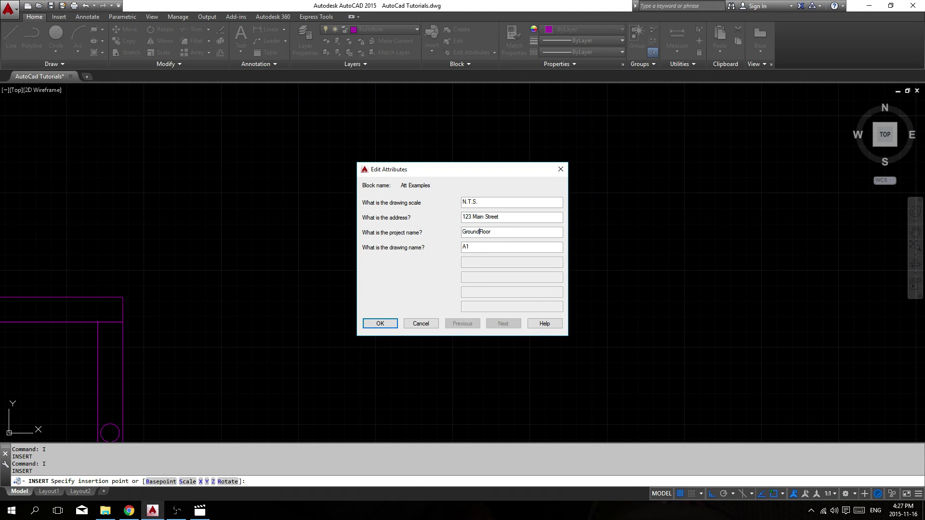
{"action": "left_click", "coordinate": [380, 323]}
{"action": "scroll", "coordinate": [345, 252], "scroll_direction": "up", "scroll_amount": 4}
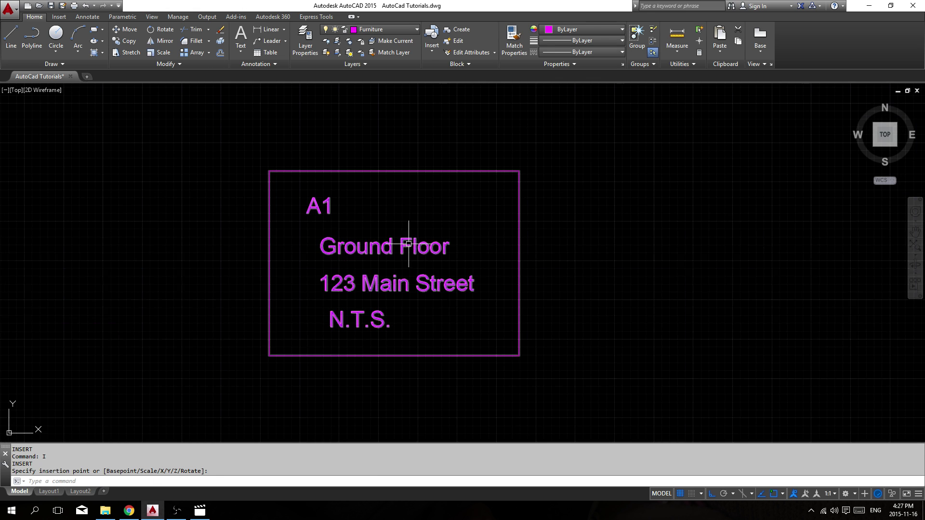
{"action": "key", "text": "Escape"}
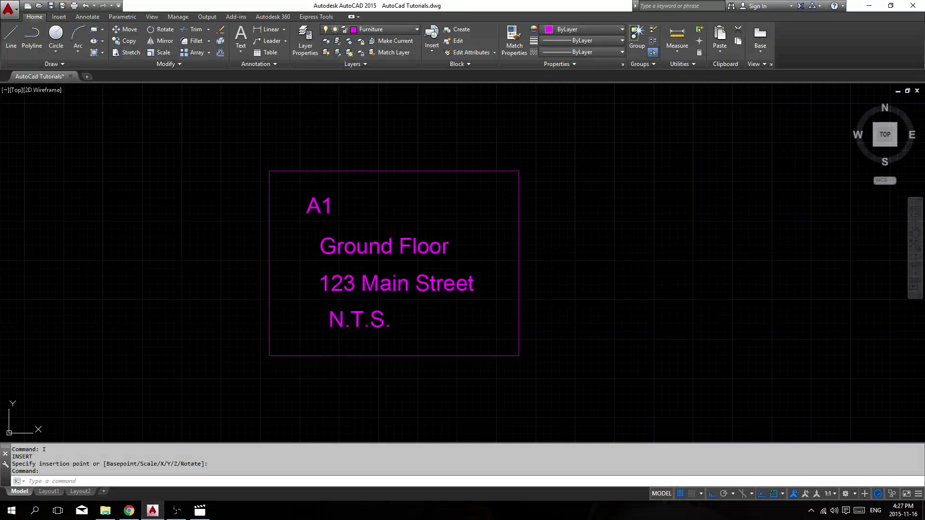
Step: Edit the inserted block's attributes, setting the drawing name to A12 and the scale to 1/2" = 1'-0"
{"action": "double_click", "coordinate": [318, 206]}
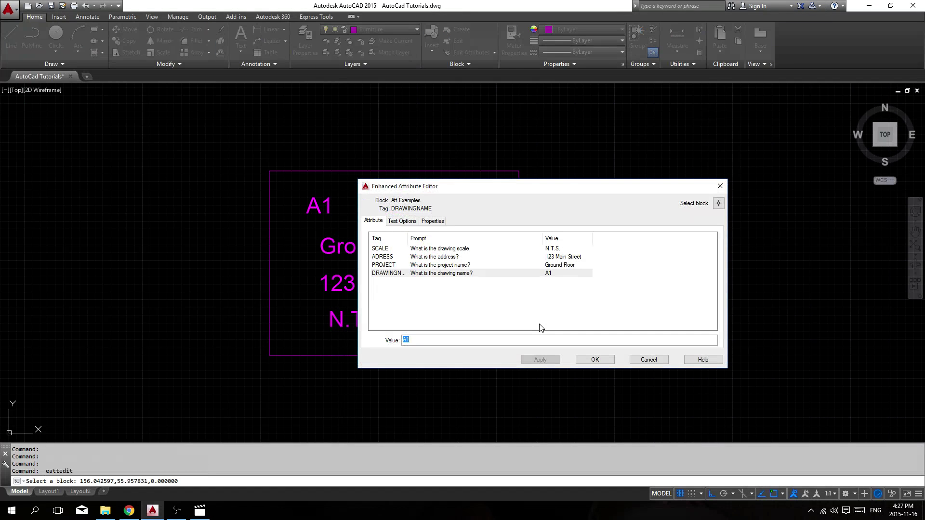
{"action": "type", "text": "A12"}
{"action": "key", "text": "Return"}
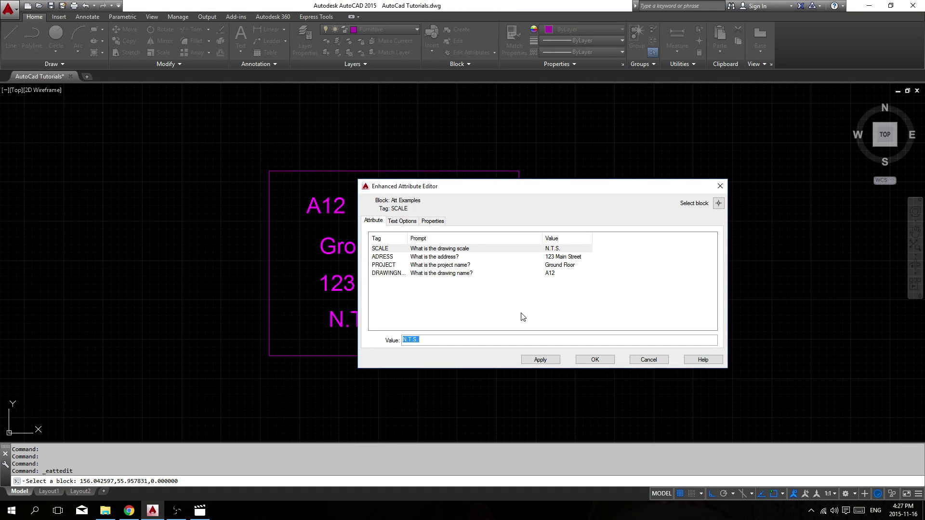
{"action": "type", "text": "1/2\" = 1'-0\""}
{"action": "key", "text": "Return"}
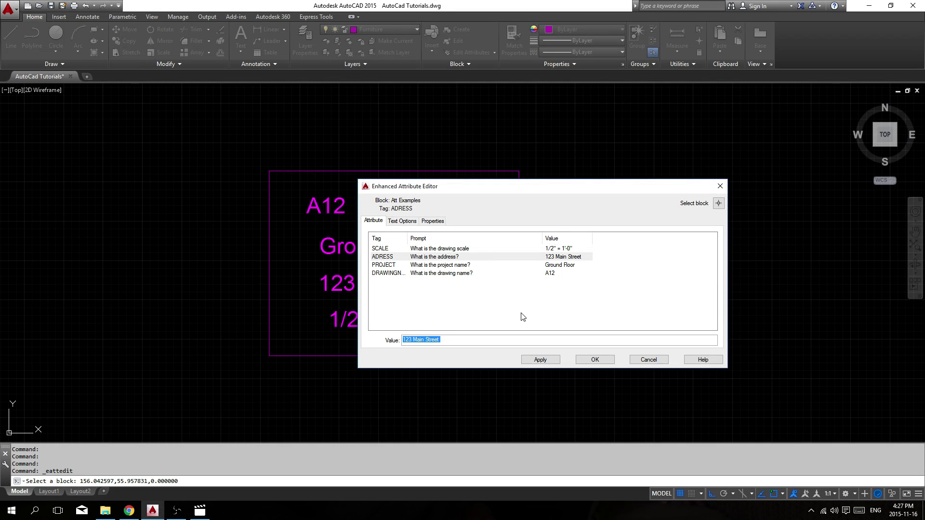
Step: Replace the block's address attribute with a different street address and apply the attribute changes
{"action": "type", "text": "abc"}
{"action": "key", "text": "BackSpace"}
{"action": "key", "text": "BackSpace"}
{"action": "key", "text": "BackSpace"}
{"action": "type", "text": "1 a"}
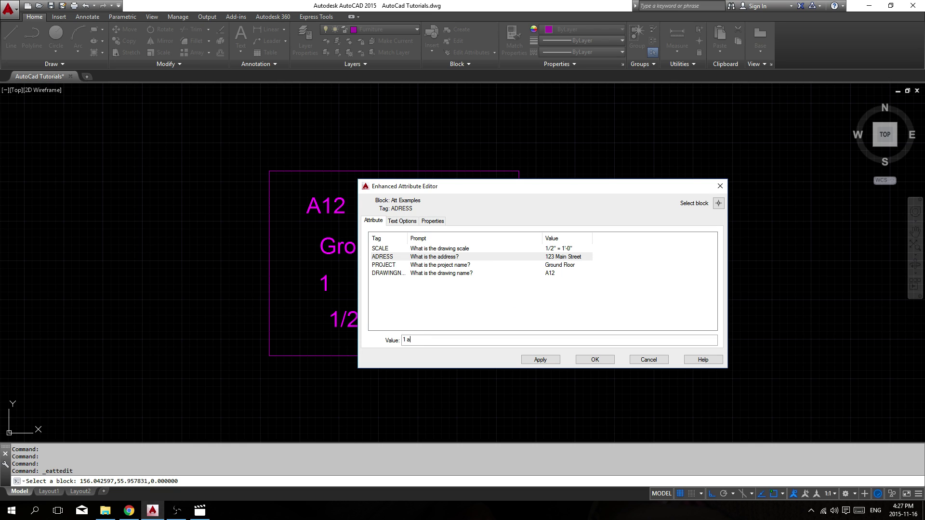
{"action": "type", "text": "bc street"}
{"action": "key", "text": "Return"}
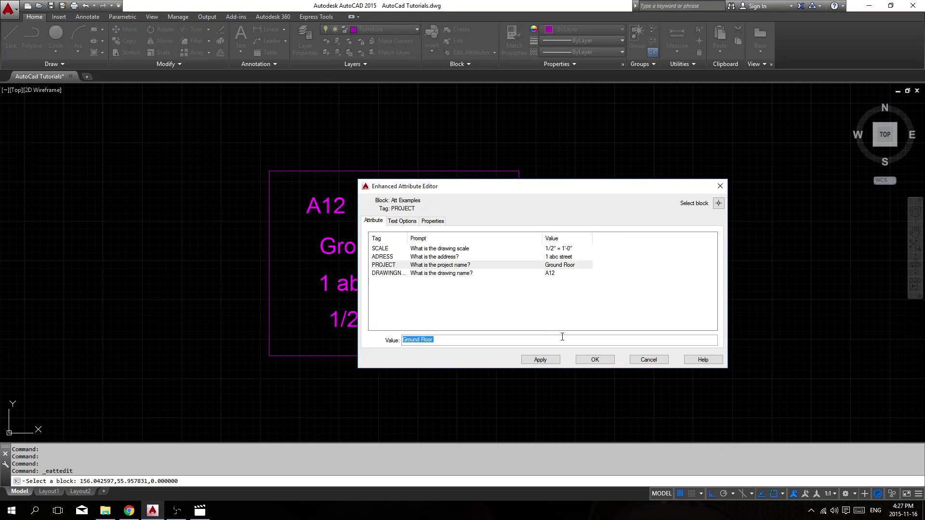
{"action": "left_click", "coordinate": [534, 360]}
{"action": "left_click", "coordinate": [588, 359]}
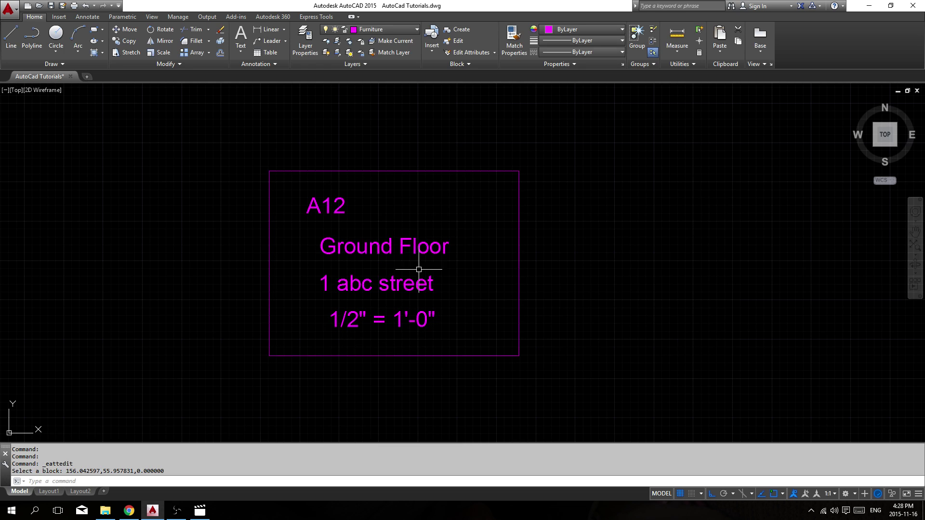
{"action": "scroll", "coordinate": [363, 307], "scroll_direction": "down", "scroll_amount": 4}
{"action": "scroll", "coordinate": [385, 332], "scroll_direction": "down", "scroll_amount": 1}
{"action": "scroll", "coordinate": [409, 342], "scroll_direction": "up", "scroll_amount": 3}
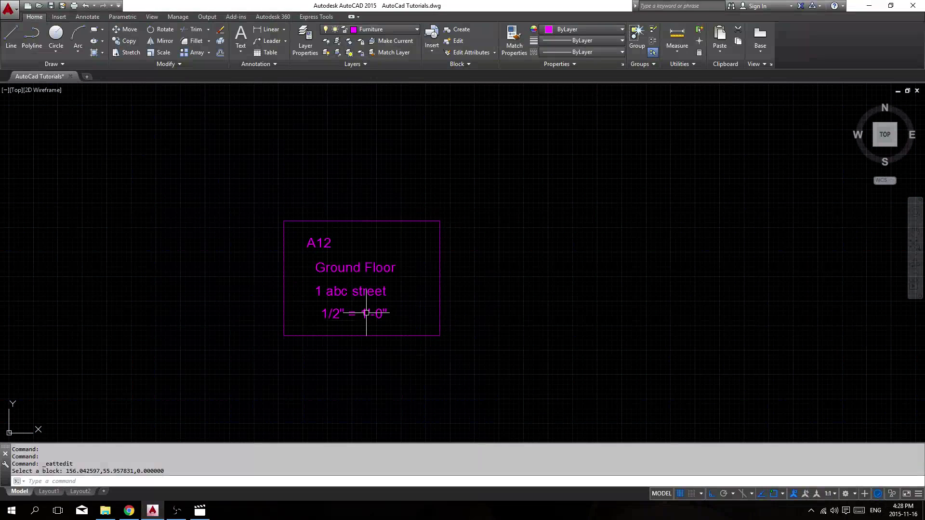
{"action": "scroll", "coordinate": [356, 311], "scroll_direction": "up", "scroll_amount": 4}
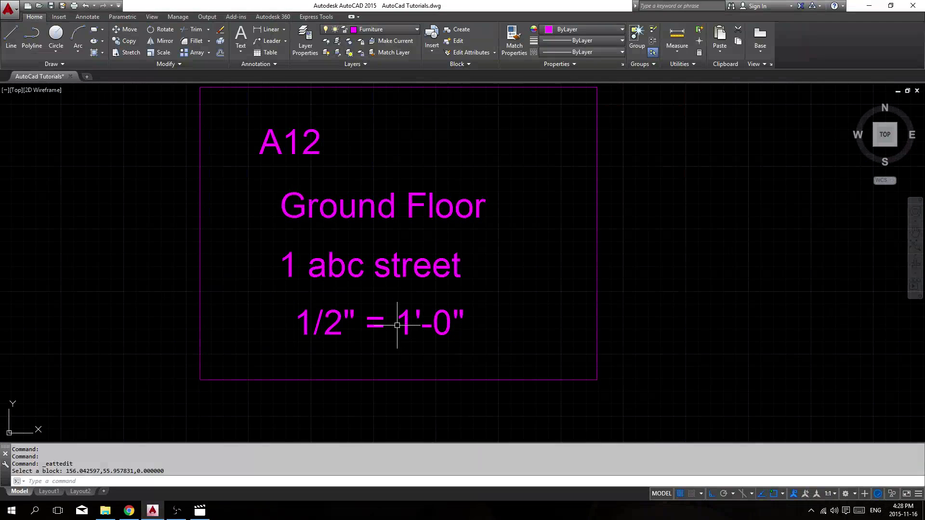
Step: Open the armchair block in the Block Editor
{"action": "scroll", "coordinate": [390, 327], "scroll_direction": "down", "scroll_amount": 8}
{"action": "mouse_move", "coordinate": [382, 326]}
{"action": "middle_mouse_down"}
{"action": "mouse_move", "coordinate": [397, 271]}
{"action": "mouse_move", "coordinate": [442, 279]}
{"action": "middle_mouse_up"}
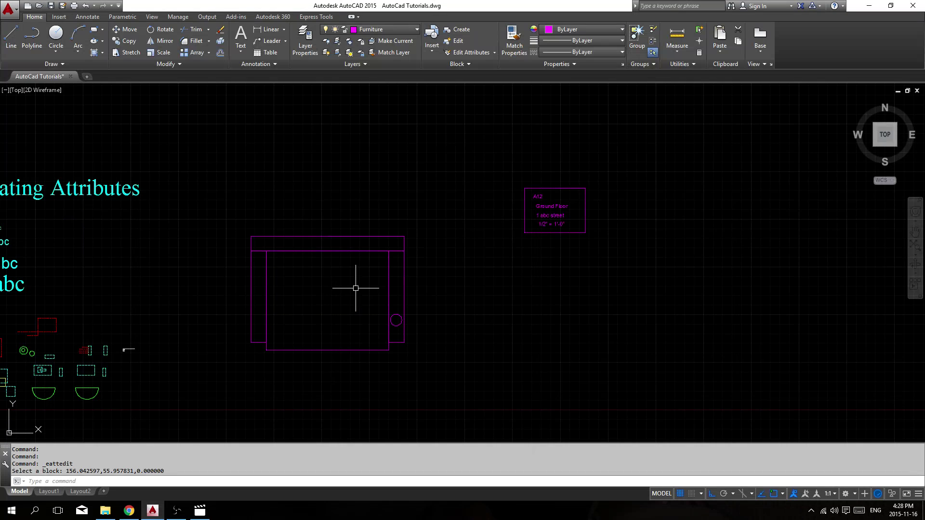
{"action": "middle_click_drag", "start_coordinate": [384, 287], "coordinate": [421, 290]}
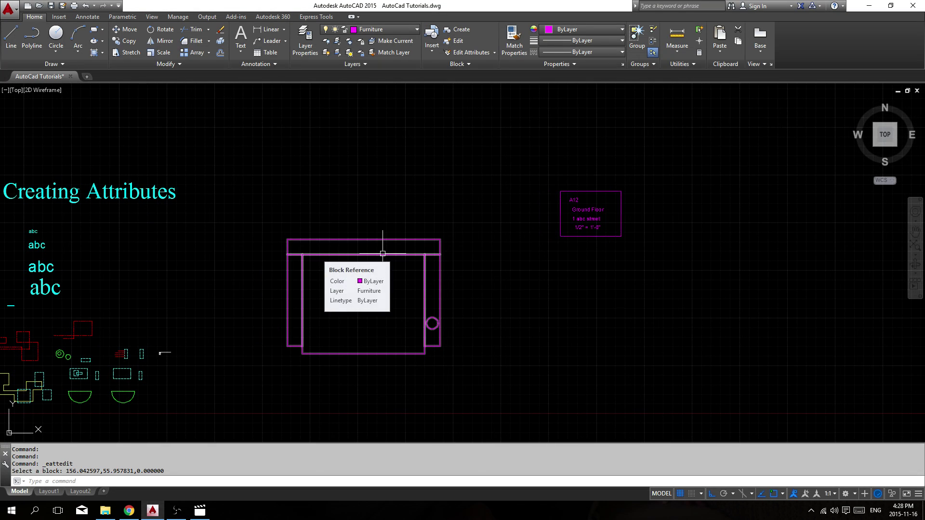
{"action": "left_click", "coordinate": [380, 266]}
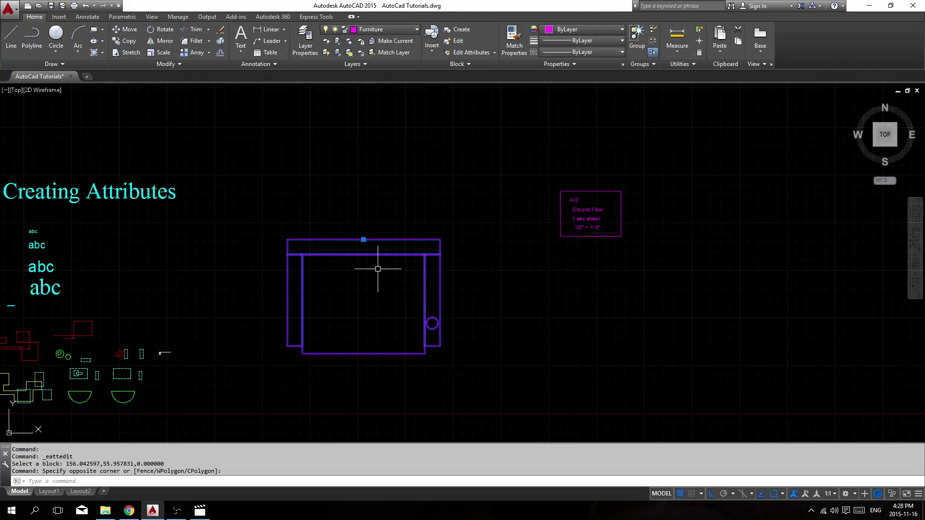
{"action": "right_click", "coordinate": [370, 273]}
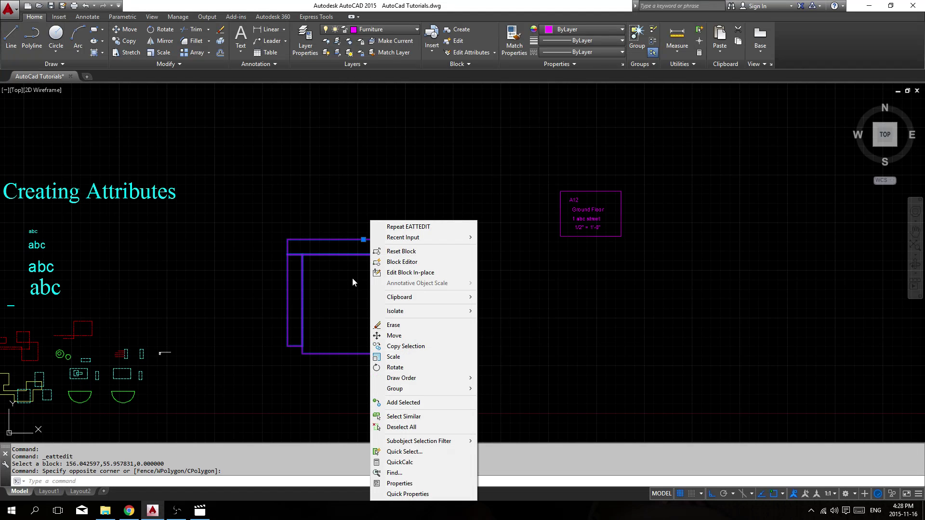
{"action": "left_click", "coordinate": [422, 262]}
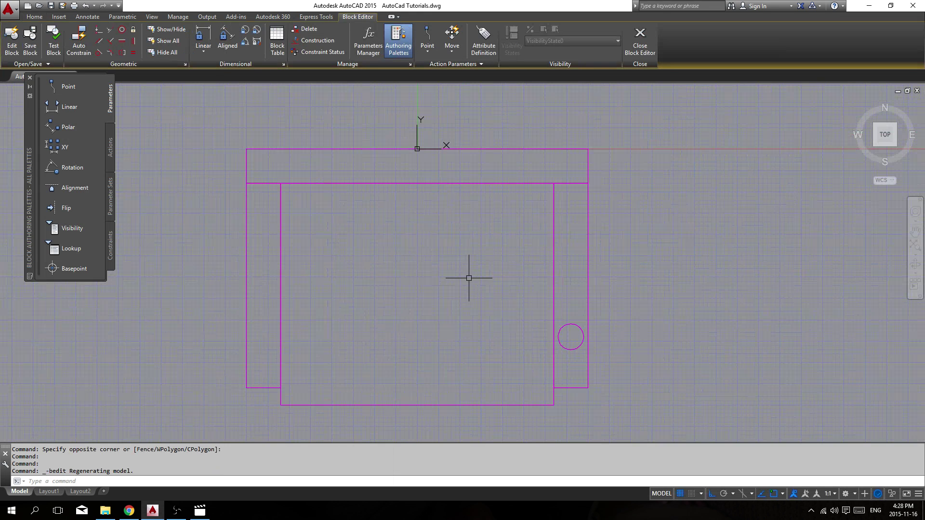
Step: Define an invisible attribute with tag "Sofa", prompt "What Room does it belong to" and default "Room#1"
{"action": "type", "text": "at"}
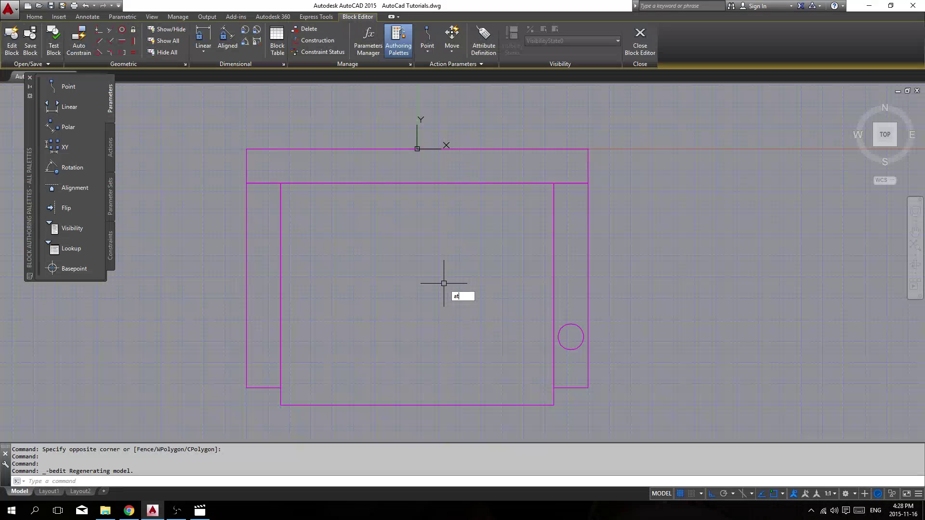
{"action": "key", "text": "Return"}
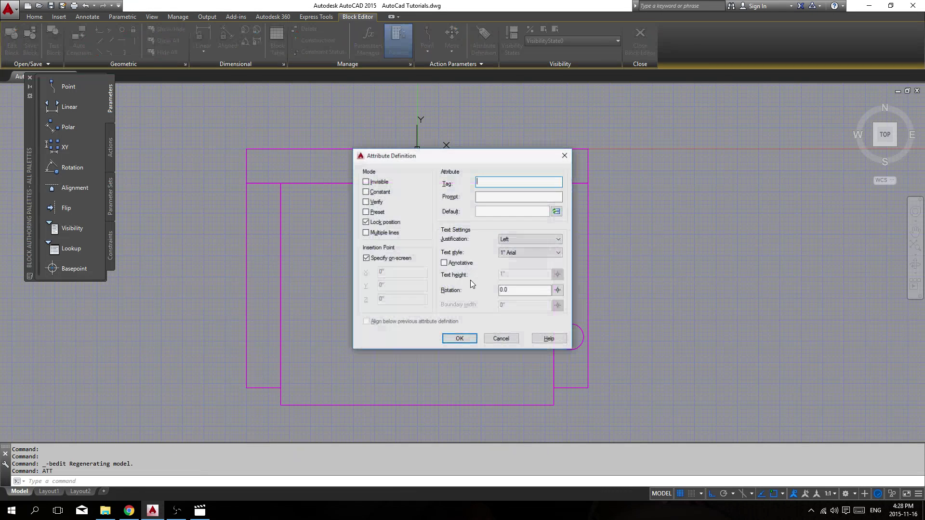
{"action": "left_click_drag", "start_coordinate": [474, 158], "coordinate": [470, 163]}
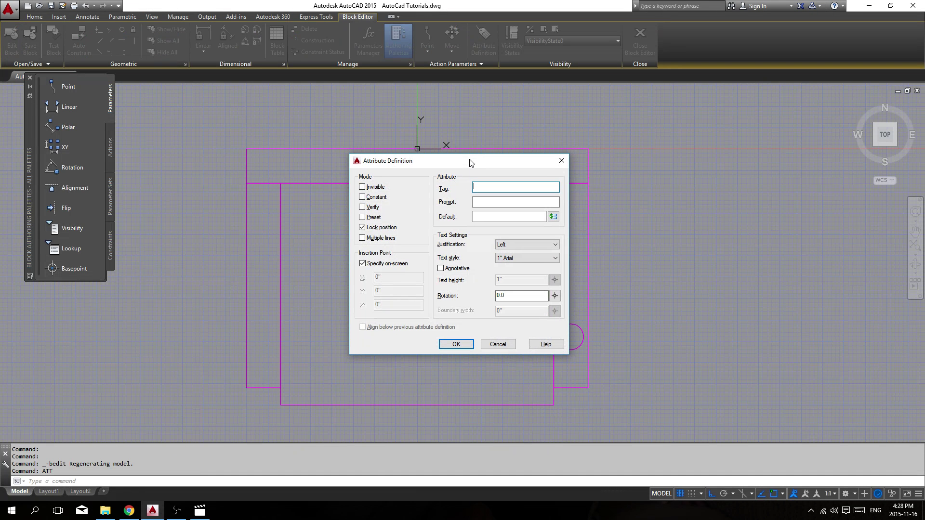
{"action": "left_click", "coordinate": [372, 190]}
{"action": "left_click", "coordinate": [496, 186]}
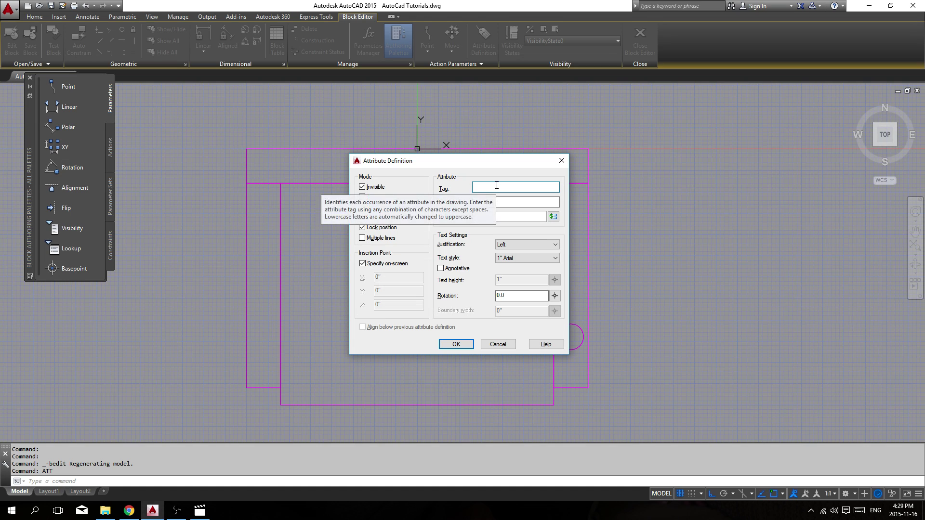
{"action": "key", "text": "Tab"}
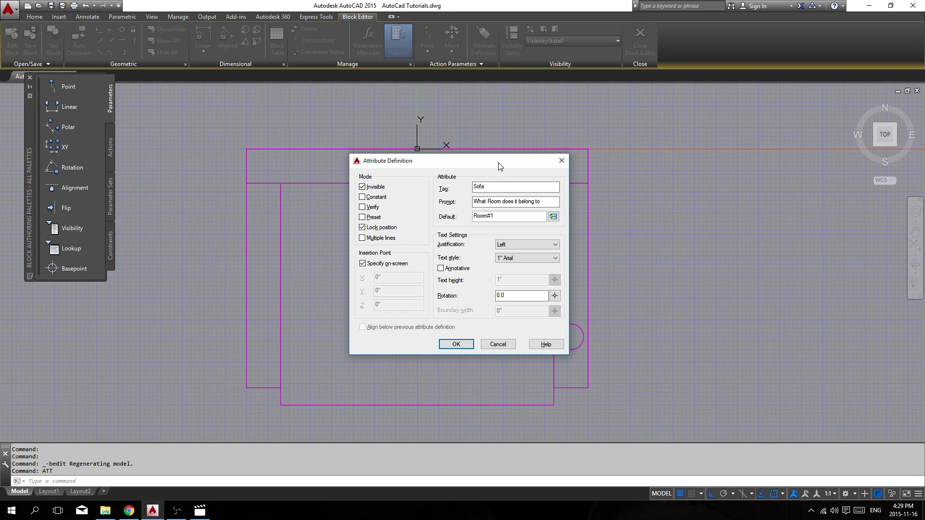
Step: Give the Sofa attribute the 2" Arial text style and Middle center justification, and place it inside the armchair's seat
{"action": "left_click_drag", "start_coordinate": [497, 166], "coordinate": [768, 165]}
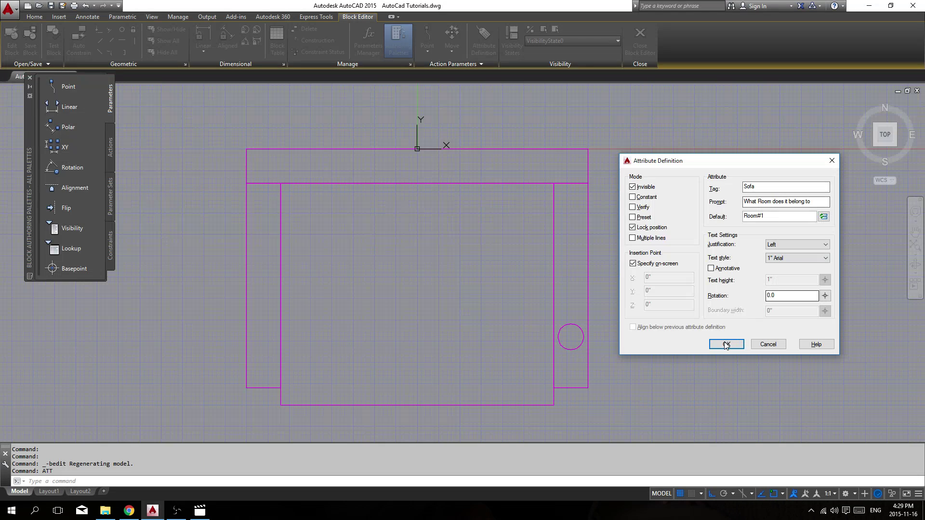
{"action": "left_click", "coordinate": [785, 259]}
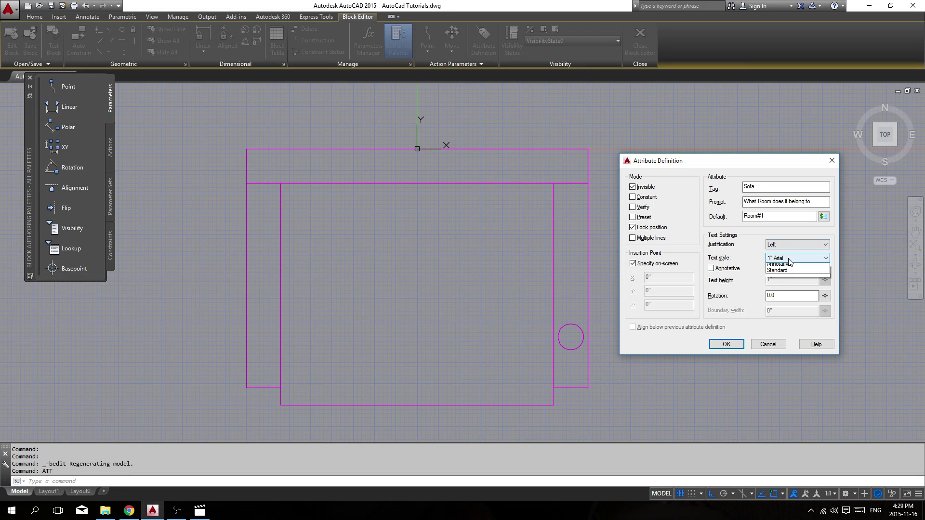
{"action": "left_click", "coordinate": [784, 267]}
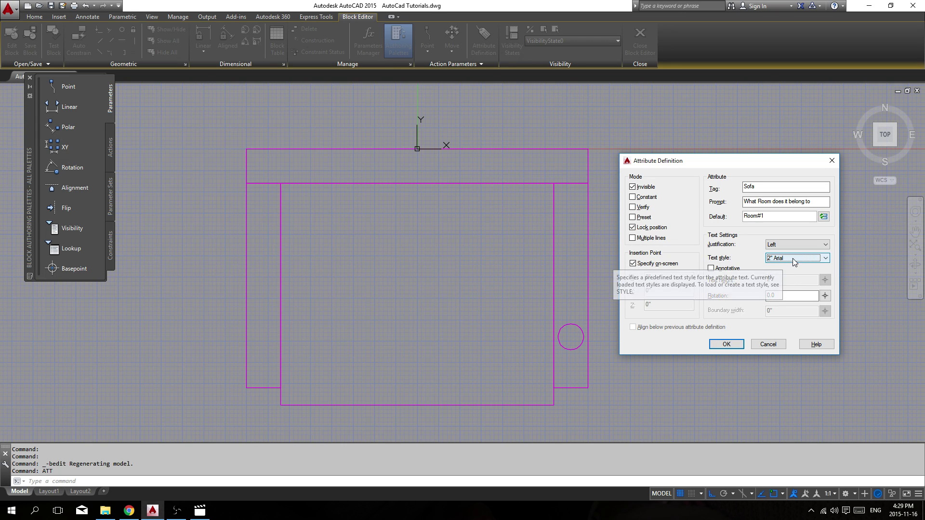
{"action": "left_click_drag", "start_coordinate": [776, 160], "coordinate": [726, 160]}
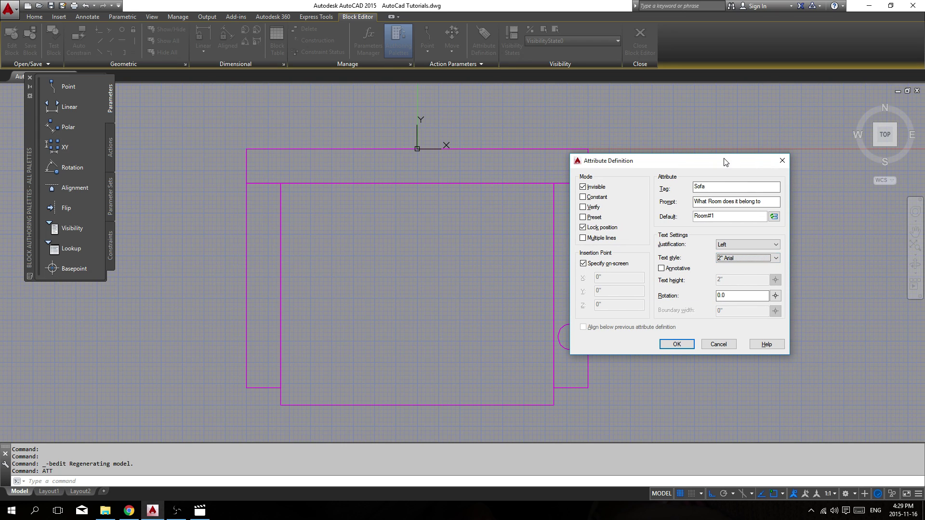
{"action": "left_click", "coordinate": [735, 244]}
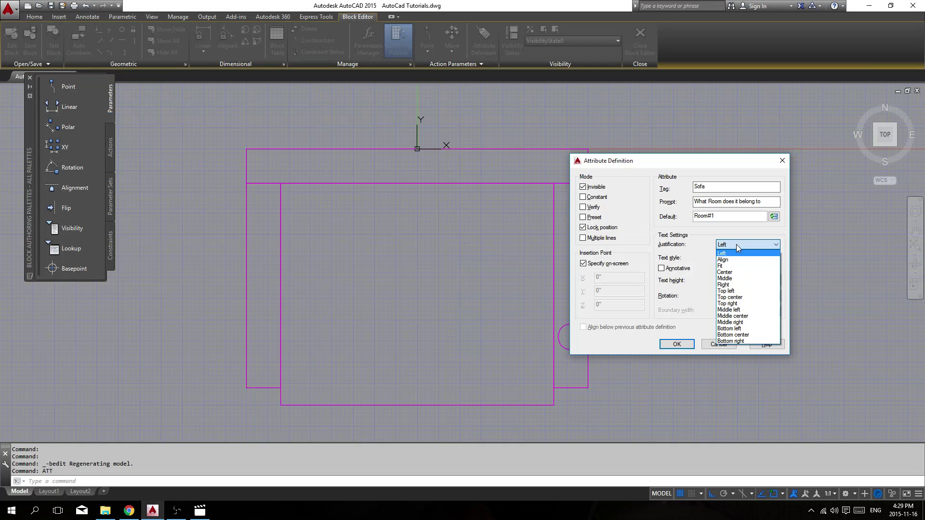
{"action": "left_click", "coordinate": [750, 316]}
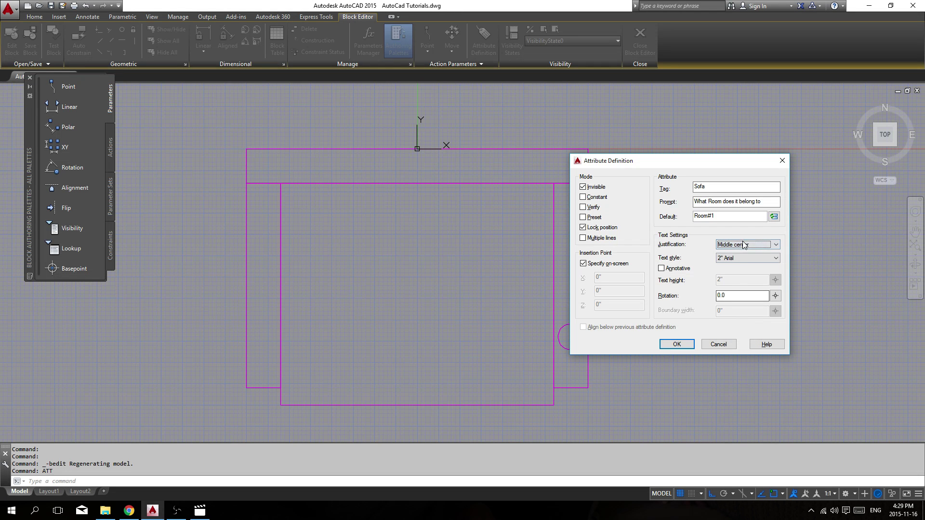
{"action": "left_click", "coordinate": [677, 345]}
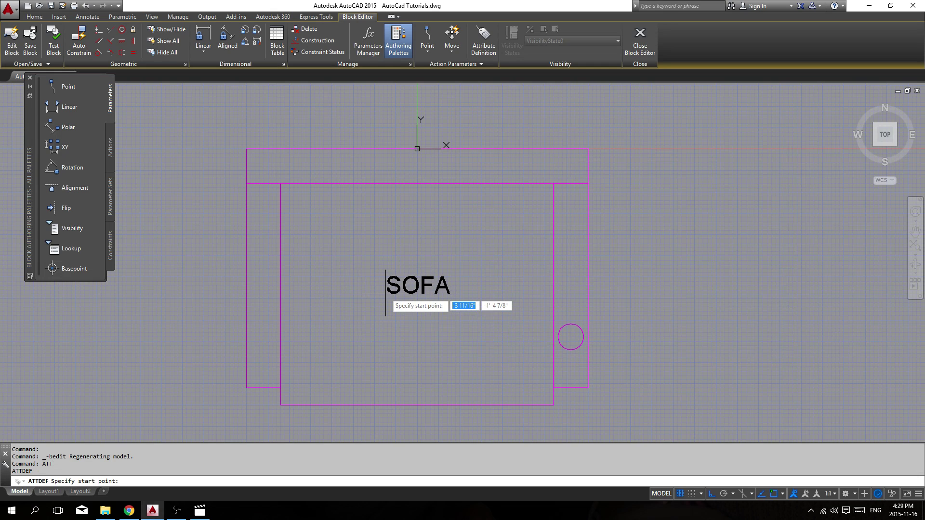
{"action": "left_click", "coordinate": [385, 293]}
{"action": "left_click", "coordinate": [386, 293]}
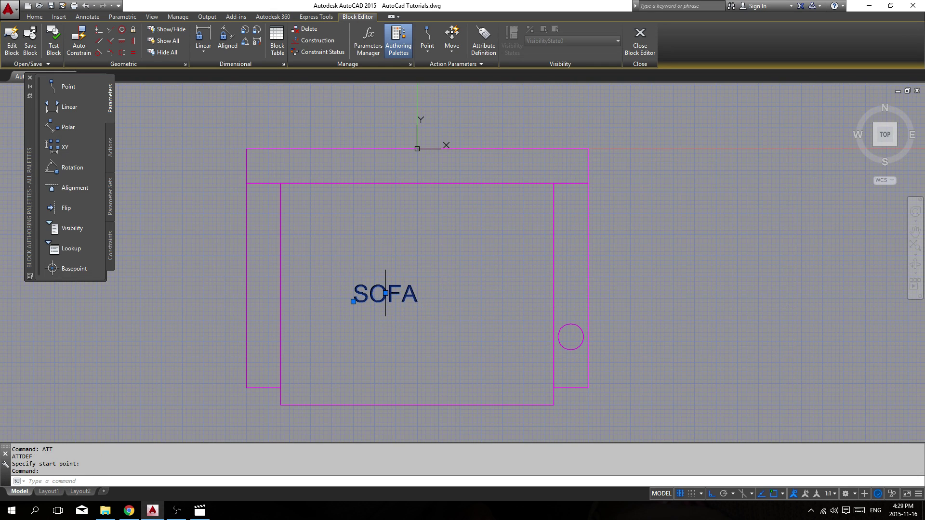
Step: Shift the SOFA attribute horizontally toward the right-hand part of the armchair's seat
{"action": "left_click", "coordinate": [386, 293]}
{"action": "left_click", "coordinate": [448, 294]}
{"action": "key", "text": "Escape"}
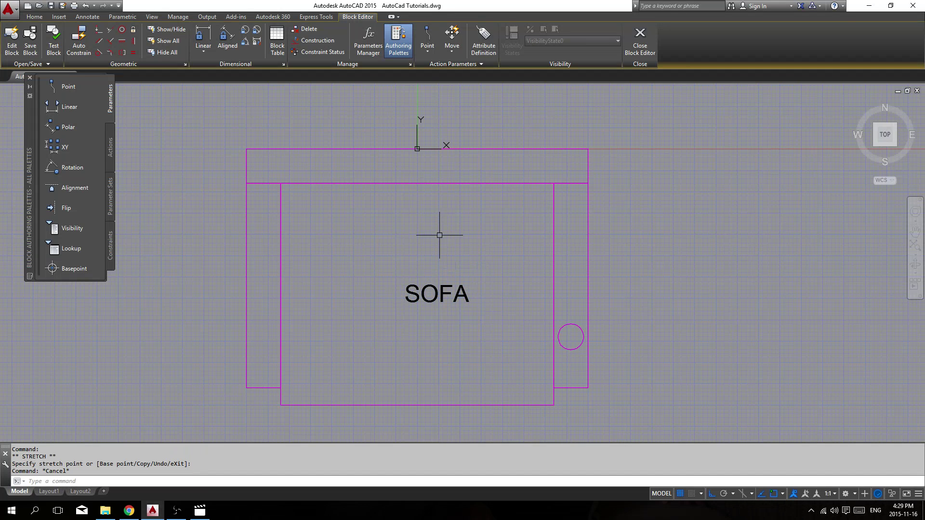
Step: Draw a vertical guide line from the midpoint of the armchair's back edge down to the seat's front edge
{"action": "type", "text": "l"}
{"action": "key", "text": "Return"}
{"action": "left_click", "coordinate": [418, 149]}
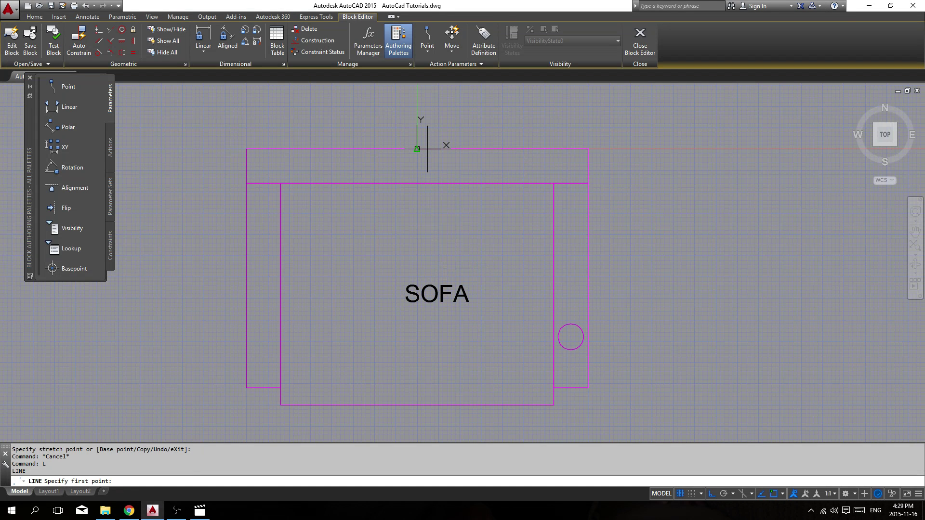
{"action": "left_click", "coordinate": [417, 405]}
{"action": "key", "text": "Escape"}
Step: Move the SOFA attribute onto the midpoint of the vertical guide line, and erase the guide line
{"action": "left_click", "coordinate": [437, 293]}
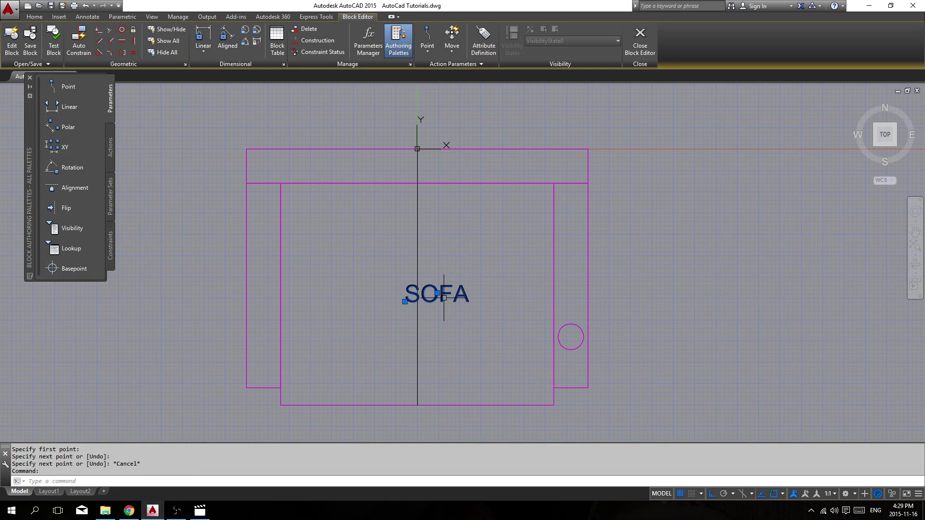
{"action": "left_click", "coordinate": [417, 277]}
{"action": "key", "text": "Escape"}
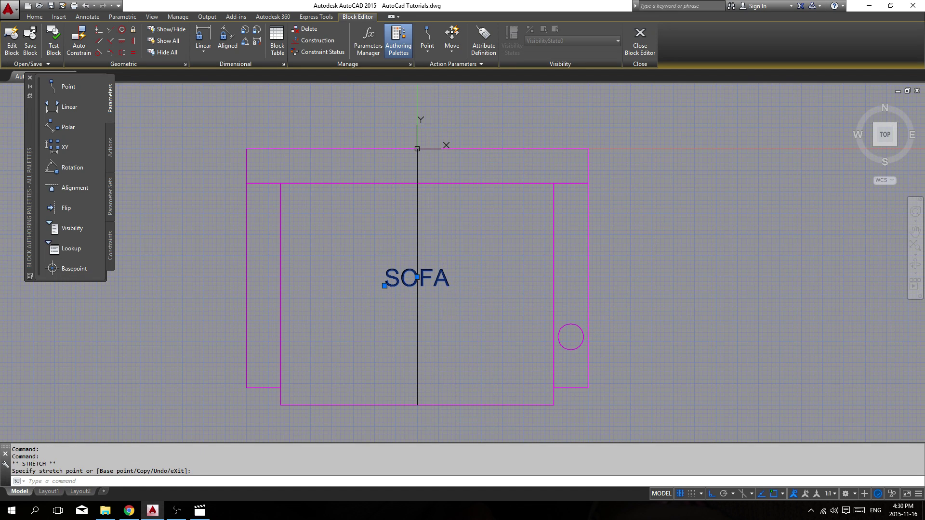
{"action": "left_click_drag", "start_coordinate": [438, 308], "coordinate": [397, 327]}
{"action": "type", "text": "e"}
{"action": "key", "text": "Return"}
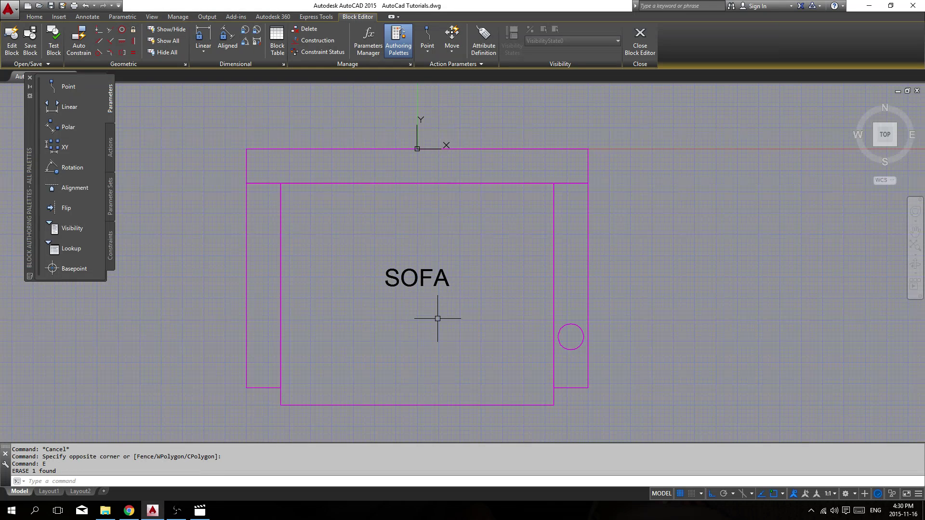
Step: Assign the SOFA attribute to the Furniture layer
{"action": "left_click", "coordinate": [464, 300]}
{"action": "left_click", "coordinate": [408, 284]}
{"action": "key", "text": "Escape"}
{"action": "key", "text": "Escape"}
{"action": "left_click", "coordinate": [428, 308]}
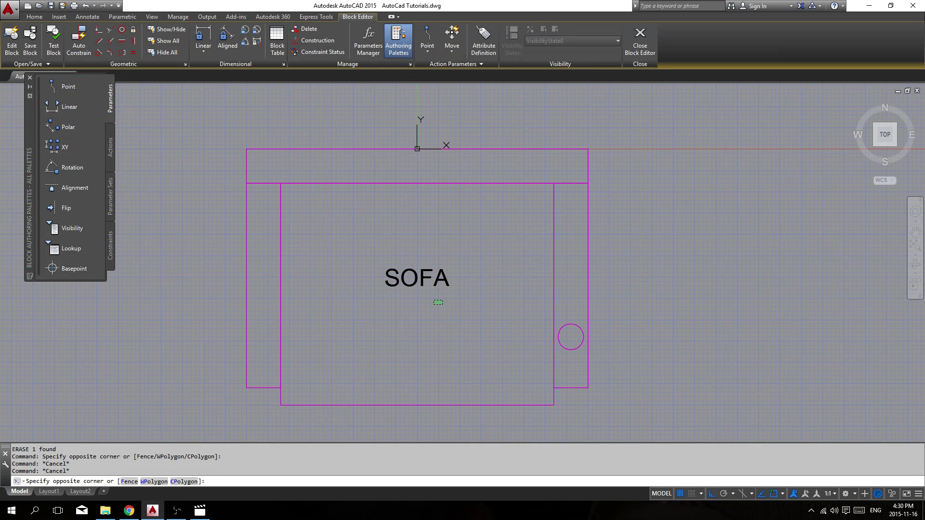
{"action": "left_click", "coordinate": [418, 300]}
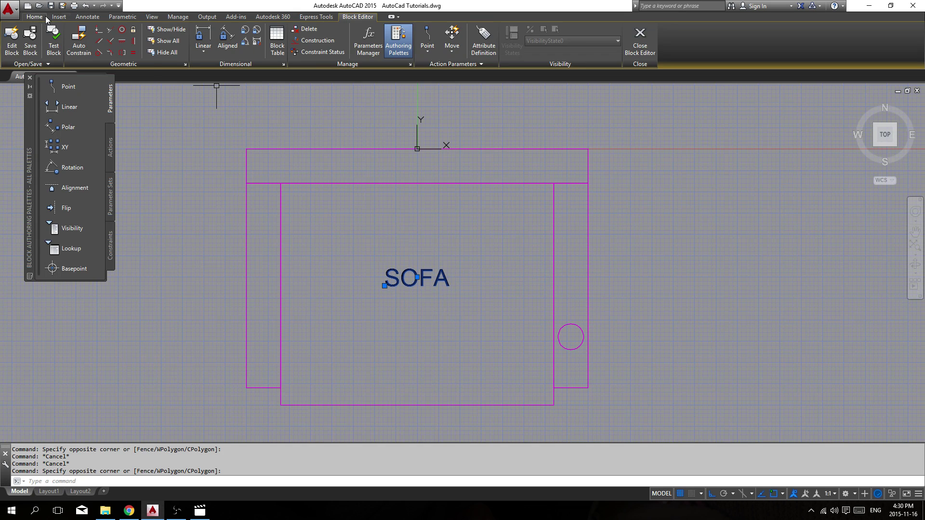
{"action": "left_click", "coordinate": [44, 17]}
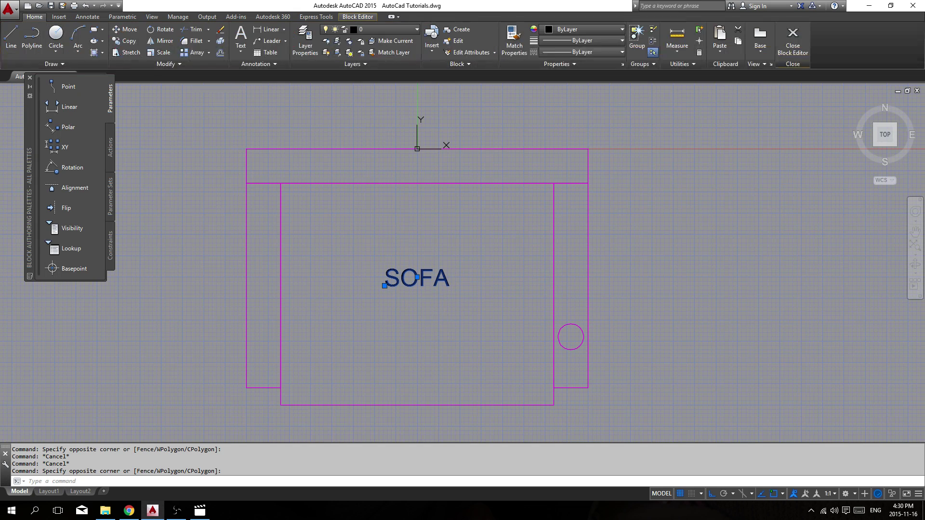
{"action": "left_click", "coordinate": [391, 30]}
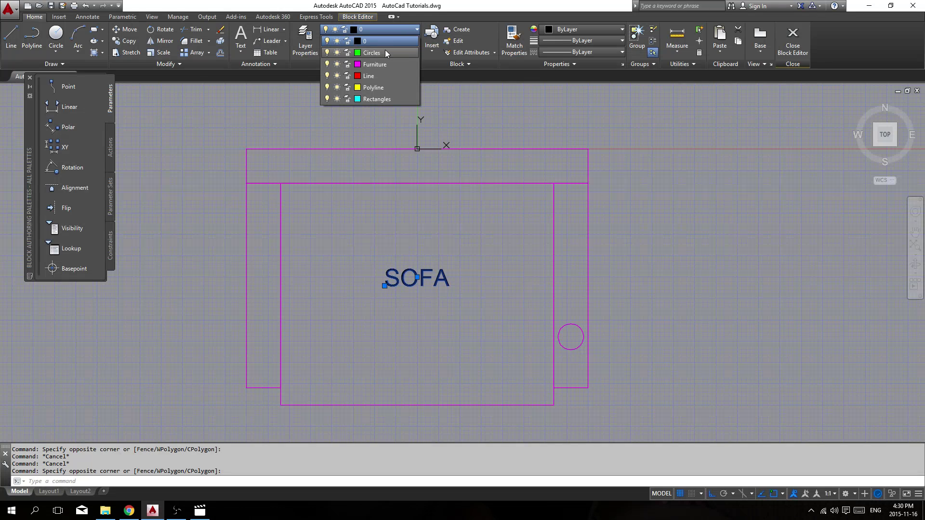
{"action": "left_click", "coordinate": [375, 64]}
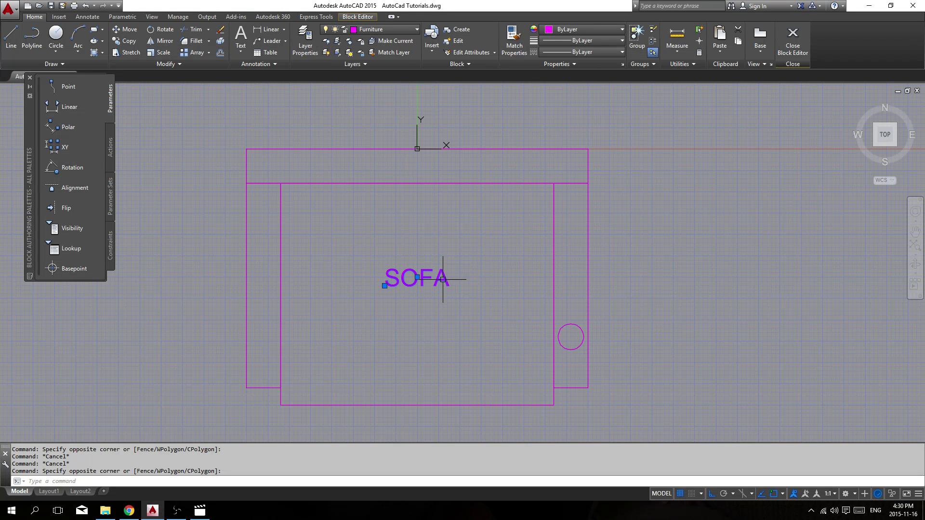
{"action": "key", "text": "Escape"}
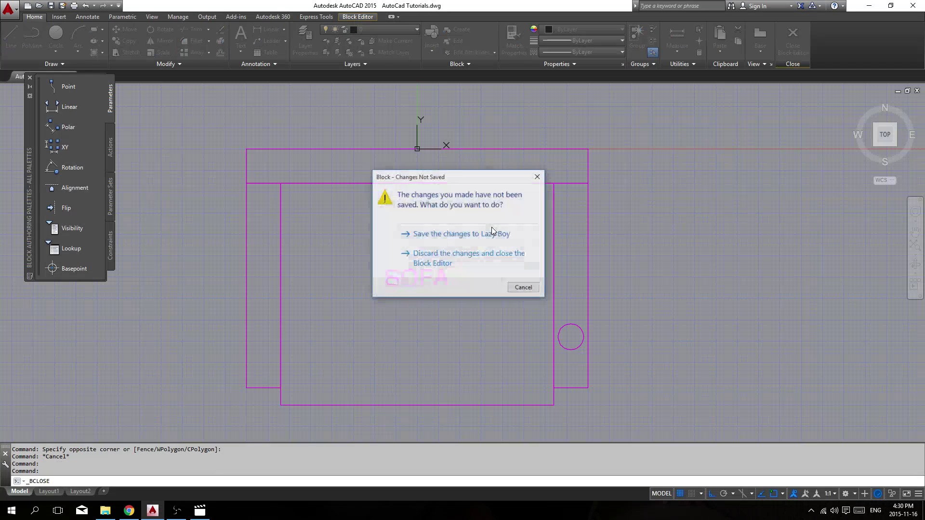
Step: Save the changes to the Lazy Boy block on closing the Block Editor, and check the armchair's block definition
{"action": "left_click", "coordinate": [413, 233]}
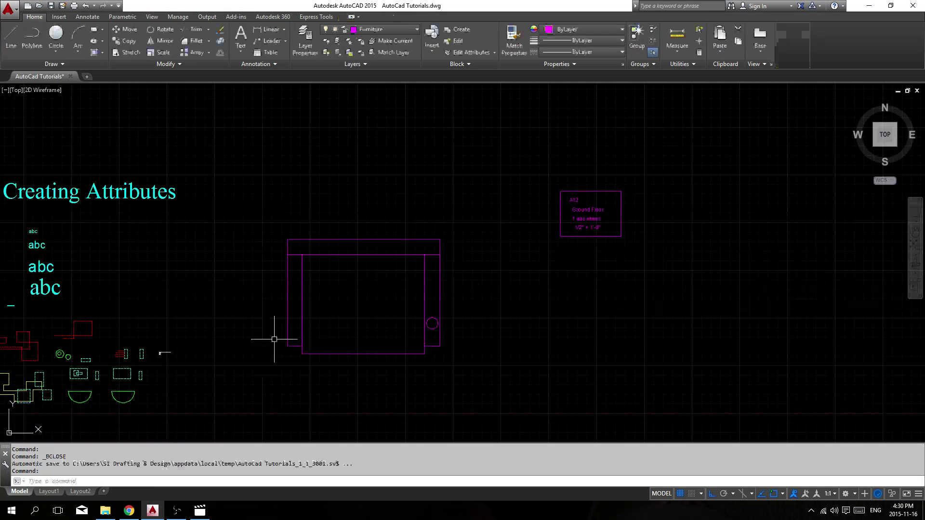
{"action": "scroll", "coordinate": [347, 299], "scroll_direction": "down", "scroll_amount": 4}
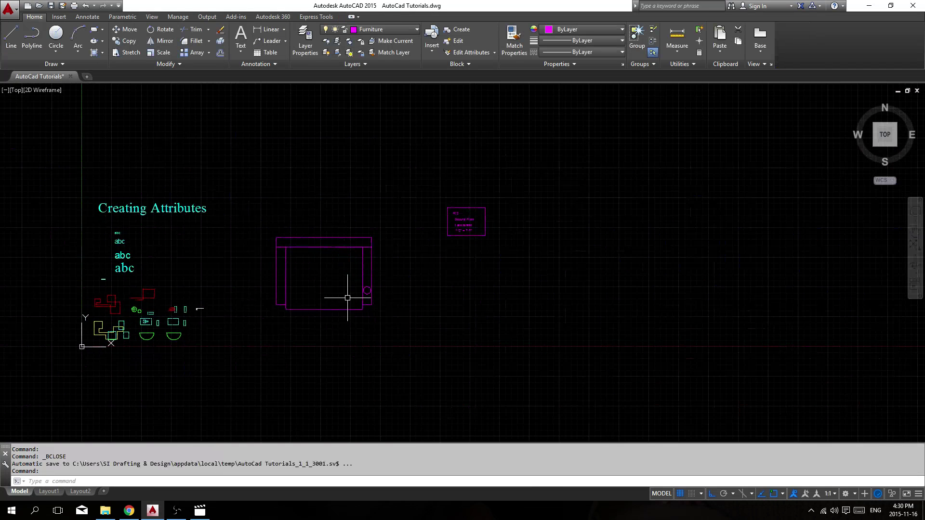
{"action": "double_click", "coordinate": [330, 247]}
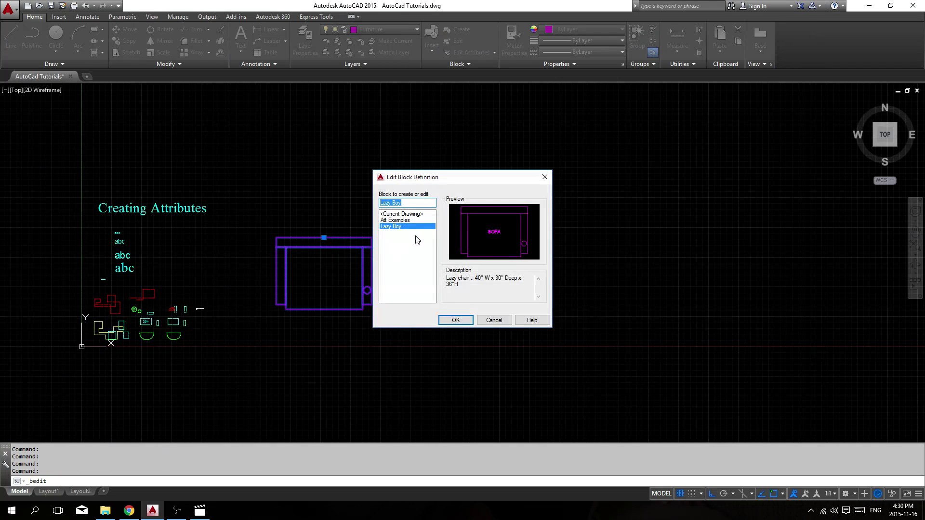
{"action": "key", "text": "Escape"}
Step: Draw a wide rectangle in the empty area above the armchair and the attribute example block
{"action": "middle_click_drag", "start_coordinate": [312, 286], "coordinate": [318, 306]}
{"action": "scroll", "coordinate": [319, 306], "scroll_direction": "down", "scroll_amount": 2}
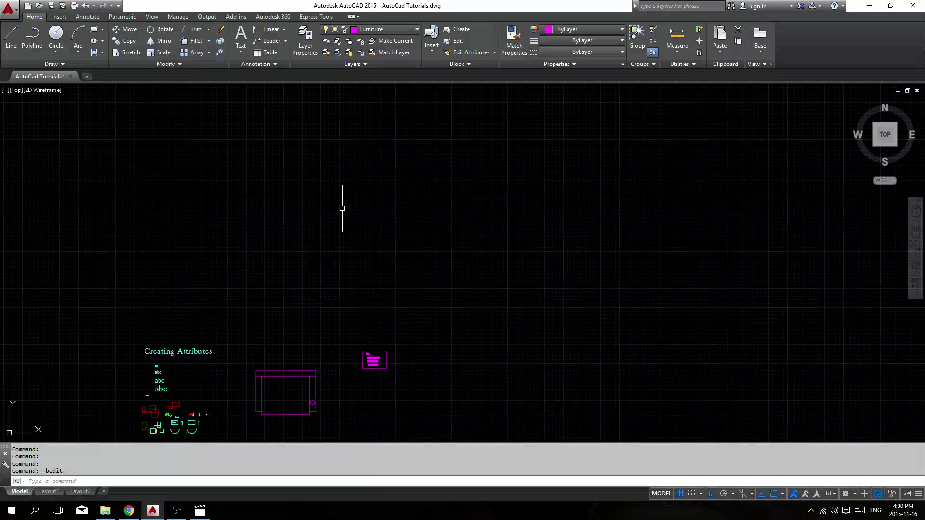
{"action": "type", "text": "REC"}
{"action": "key", "text": "Return"}
{"action": "left_click", "coordinate": [282, 256]}
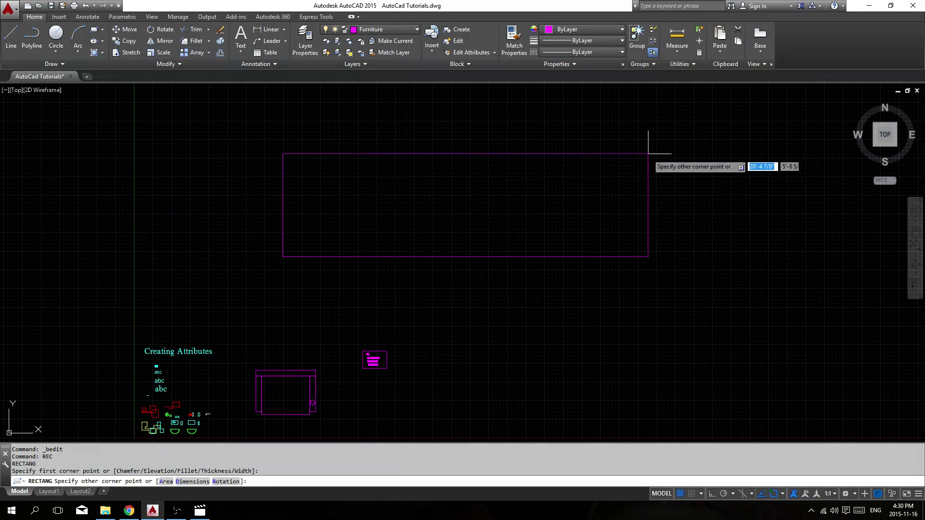
{"action": "middle_click_drag", "start_coordinate": [679, 101], "coordinate": [625, 139]}
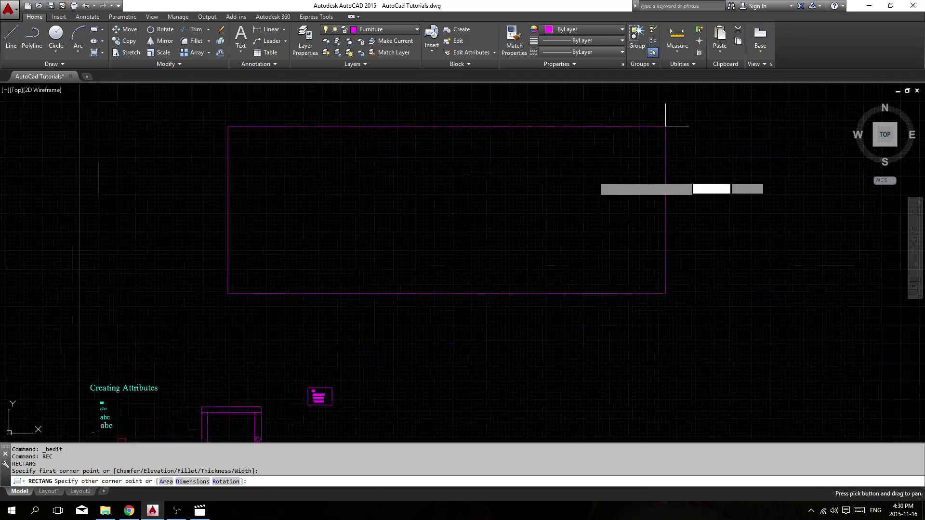
{"action": "left_click", "coordinate": [663, 146]}
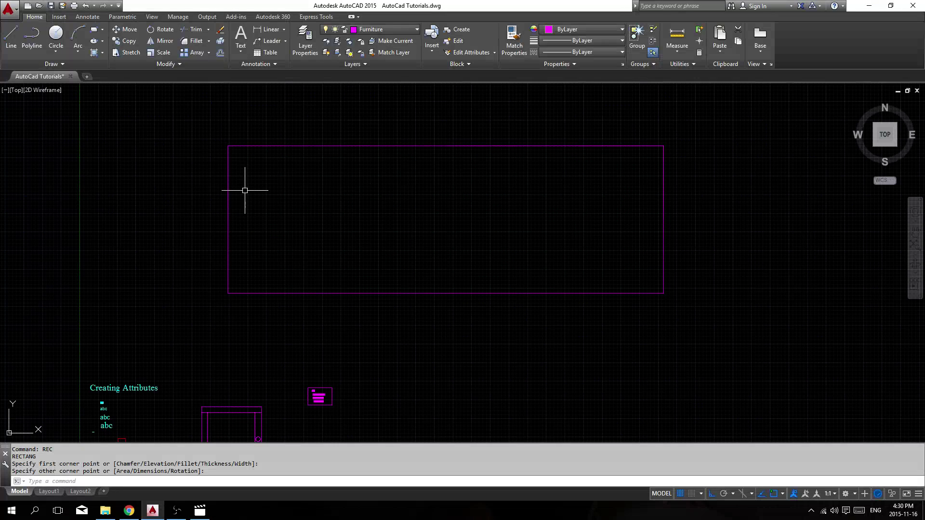
Step: Draw a vertical line about 10'-10" long from the rectangle's upper-left corner down past its lower edge
{"action": "type", "text": "l"}
{"action": "key", "text": "Return"}
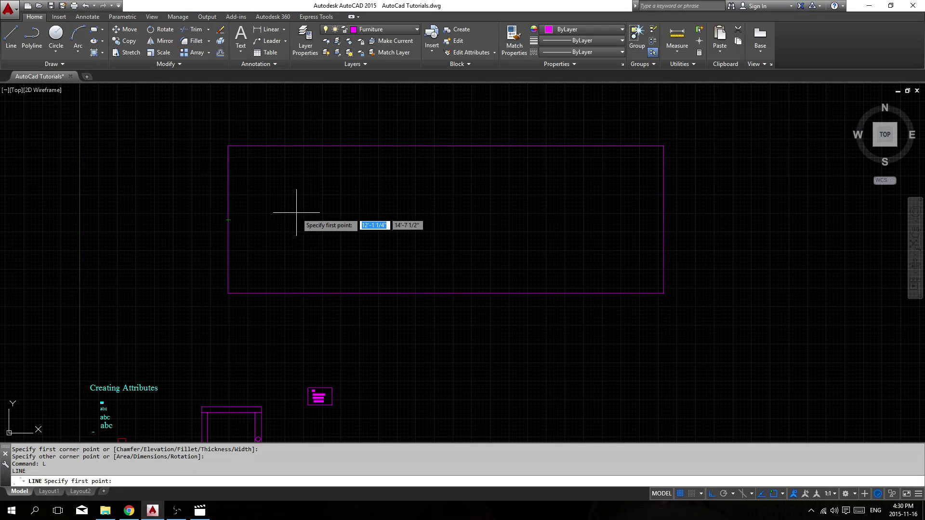
{"action": "key", "text": "Escape"}
{"action": "key", "text": "Return"}
{"action": "left_click", "coordinate": [229, 146]}
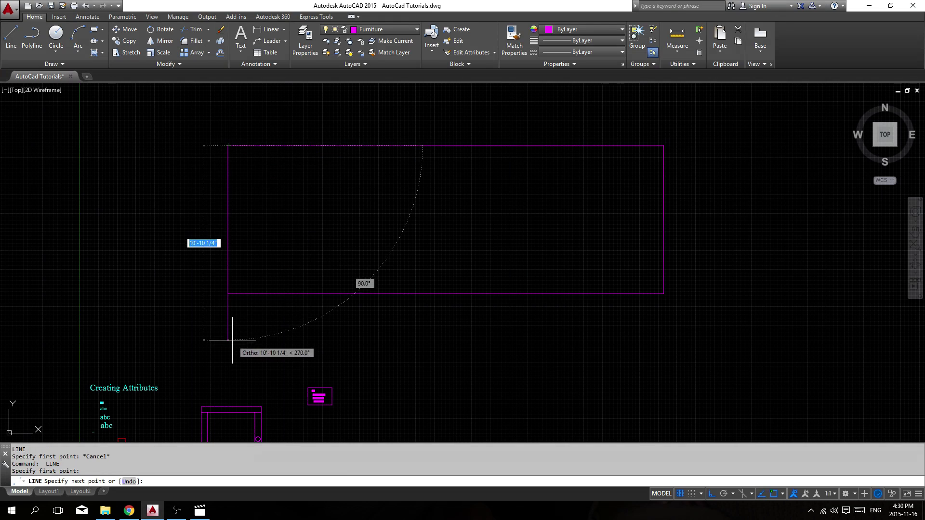
{"action": "left_click", "coordinate": [228, 340]}
{"action": "key", "text": "Escape"}
{"action": "left_click_drag", "start_coordinate": [262, 319], "coordinate": [222, 328]}
{"action": "type", "text": "m"}
{"action": "key", "text": "Return"}
{"action": "left_click", "coordinate": [281, 333]}
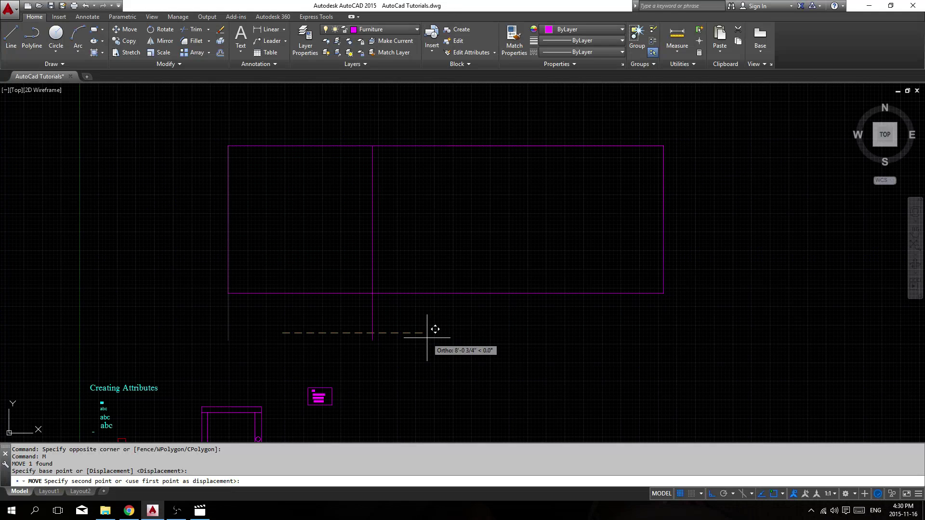
{"action": "type", "text": "10"}
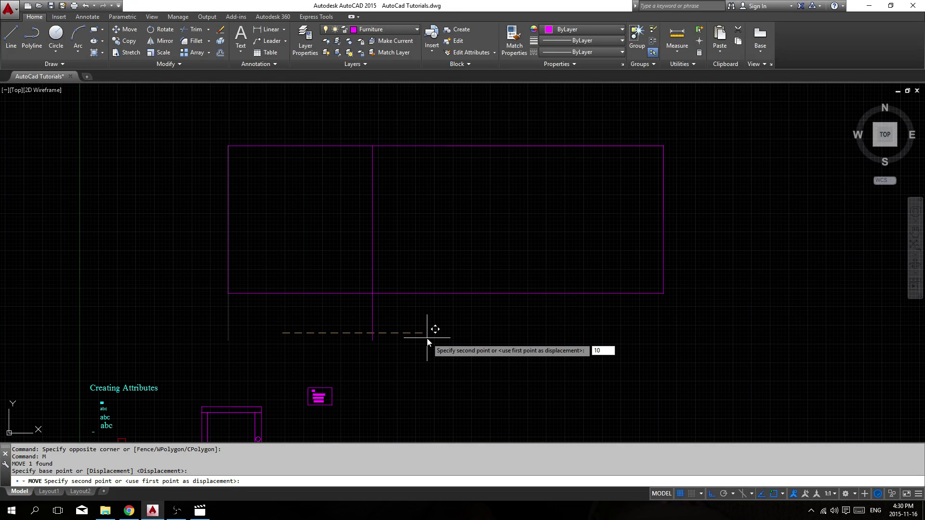
{"action": "key", "text": "Return"}
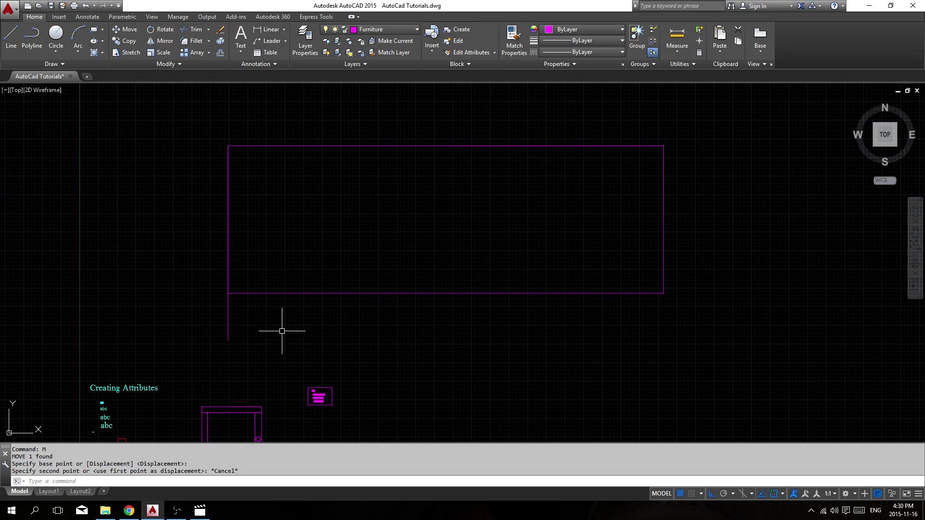
Step: Copy the vertical line to four unevenly spaced positions across the rectangle, dividing it into five rooms
{"action": "left_click_drag", "start_coordinate": [281, 326], "coordinate": [243, 330]}
{"action": "type", "text": "cc"}
{"action": "key", "text": "Return"}
{"action": "left_click", "coordinate": [278, 325]}
{"action": "left_click", "coordinate": [443, 320]}
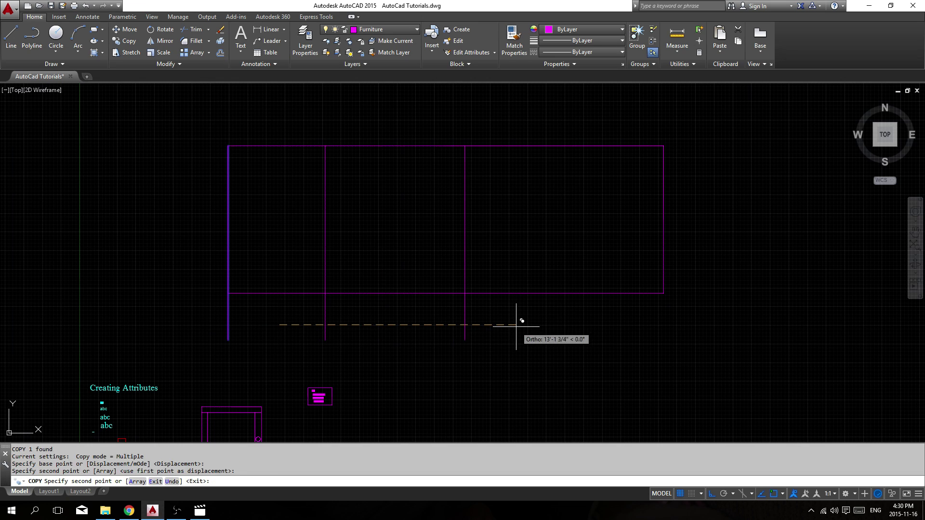
{"action": "left_click", "coordinate": [515, 323]}
{"action": "left_click", "coordinate": [644, 333]}
{"action": "key", "text": "Escape"}
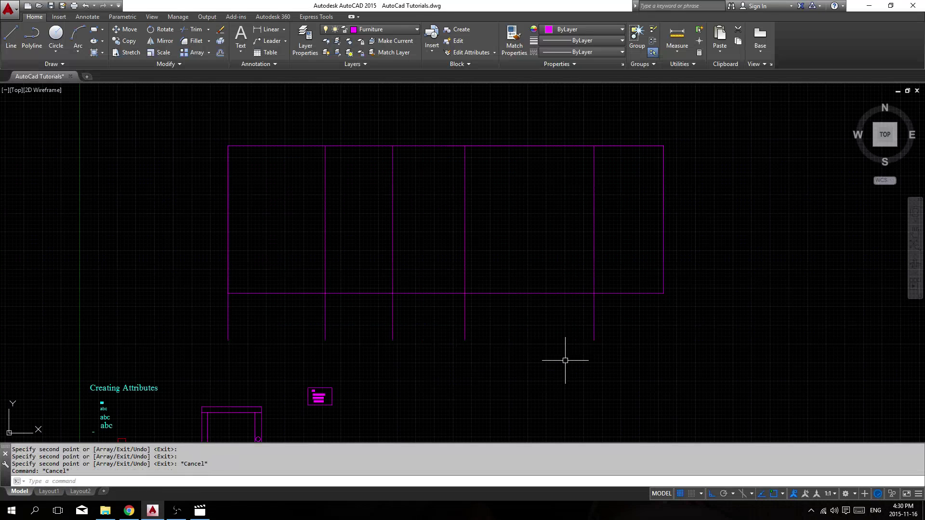
Step: Trim the vertical lines' overhanging ends below the rectangle, using the rectangle as the cutting edge
{"action": "type", "text": "tr"}
{"action": "key", "text": "Return"}
{"action": "key", "text": "Return"}
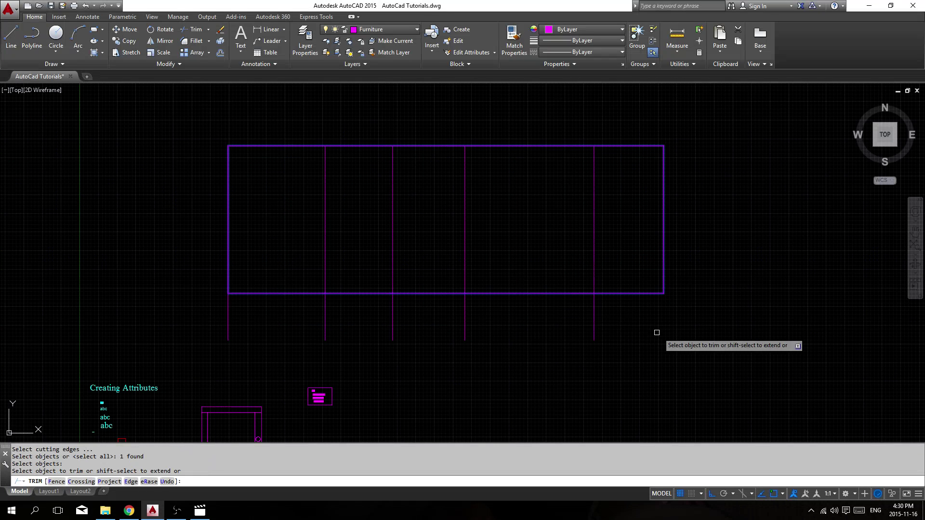
{"action": "left_click", "coordinate": [658, 334]}
{"action": "left_click", "coordinate": [201, 316]}
{"action": "key", "text": "Escape"}
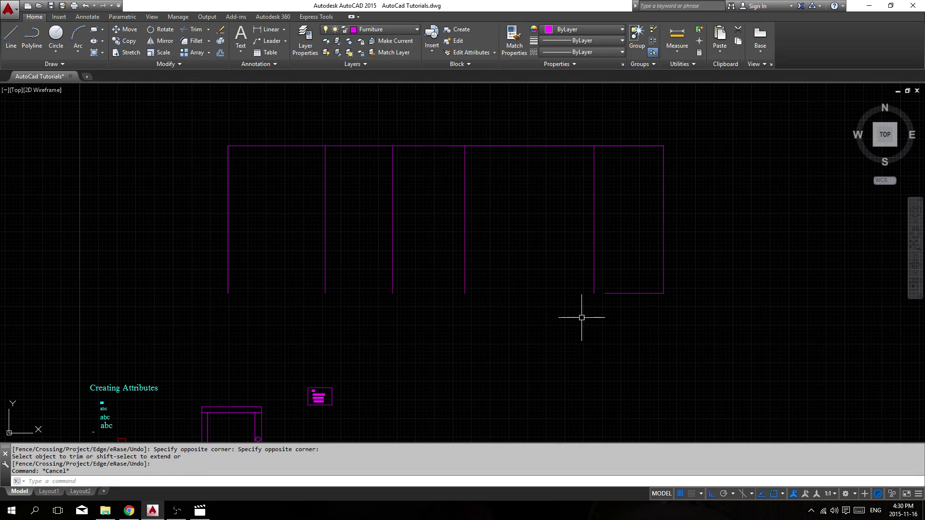
{"action": "key", "text": "ctrl+z"}
{"action": "key", "text": "Escape"}
{"action": "scroll", "coordinate": [436, 317], "scroll_direction": "up", "scroll_amount": 5}
{"action": "scroll", "coordinate": [436, 317], "scroll_direction": "down", "scroll_amount": 5}
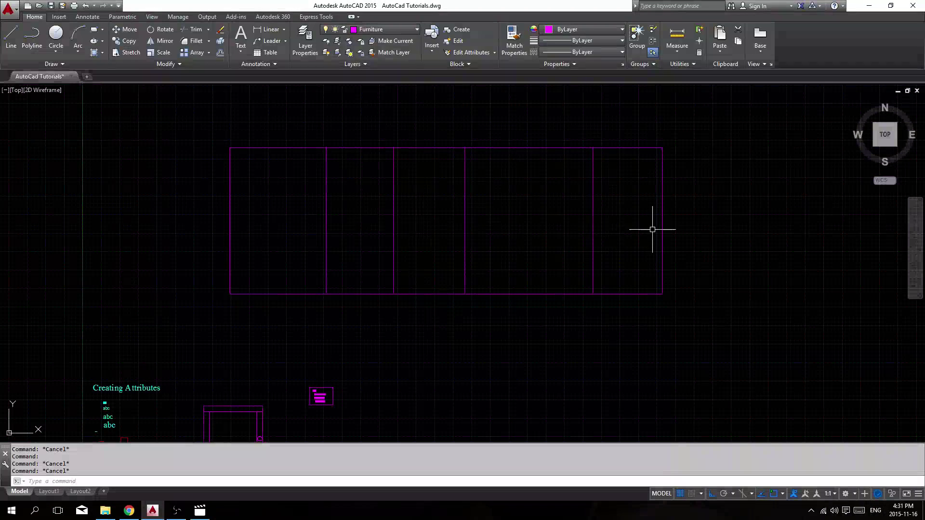
Step: Insert the Lazy Boy block in the leftmost room and accept the default Room#1 as its room attribute
{"action": "middle_click_drag", "start_coordinate": [368, 337], "coordinate": [393, 303]}
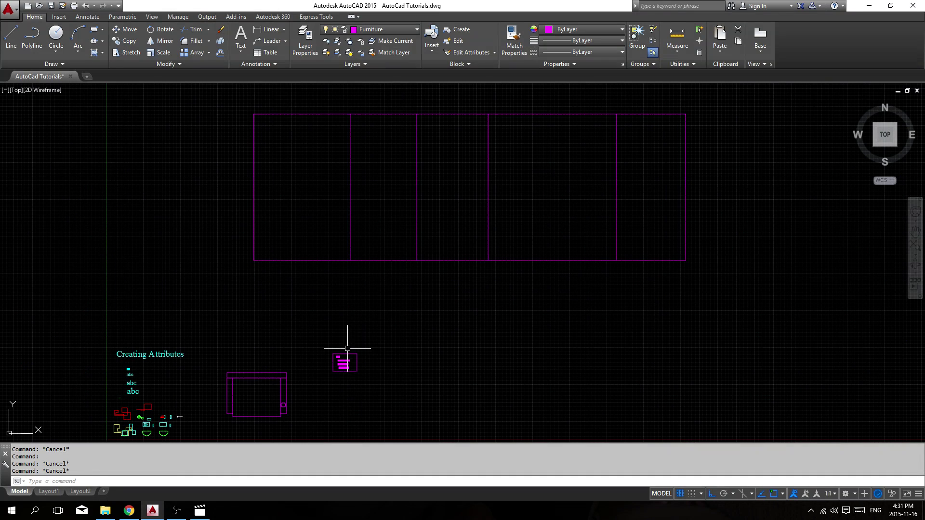
{"action": "type", "text": "i"}
{"action": "key", "text": "Return"}
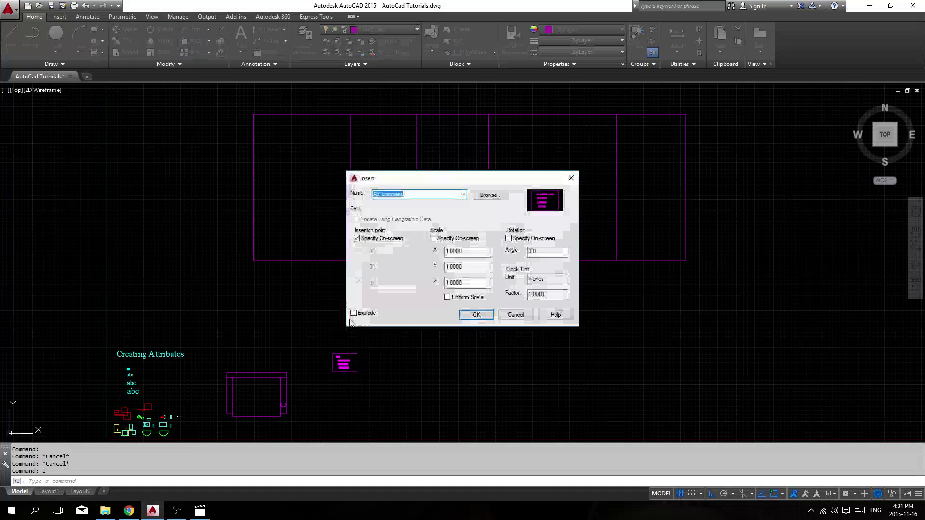
{"action": "left_click", "coordinate": [462, 194]}
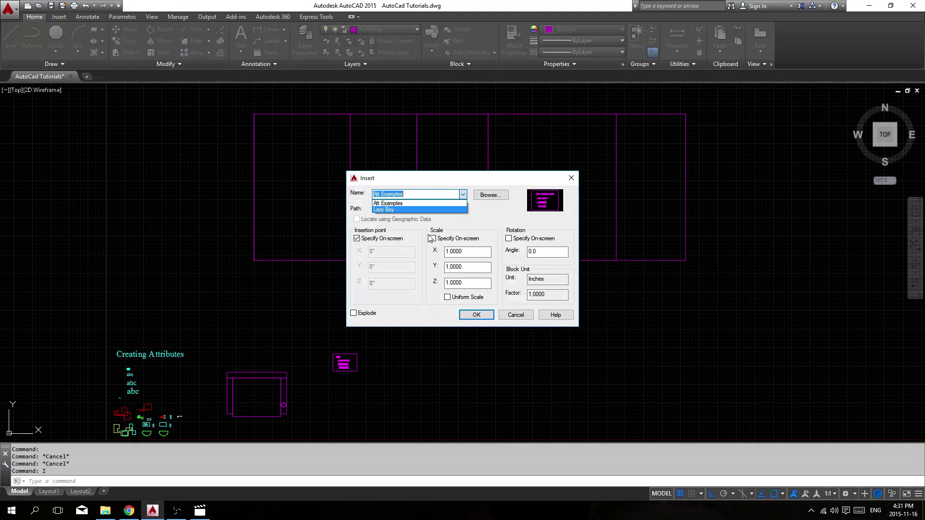
{"action": "left_click", "coordinate": [389, 211]}
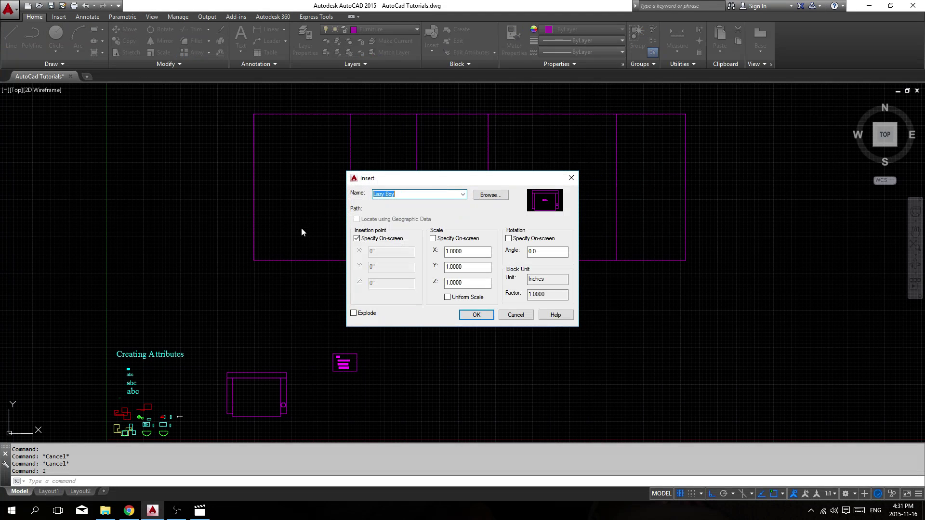
{"action": "left_click", "coordinate": [476, 315]}
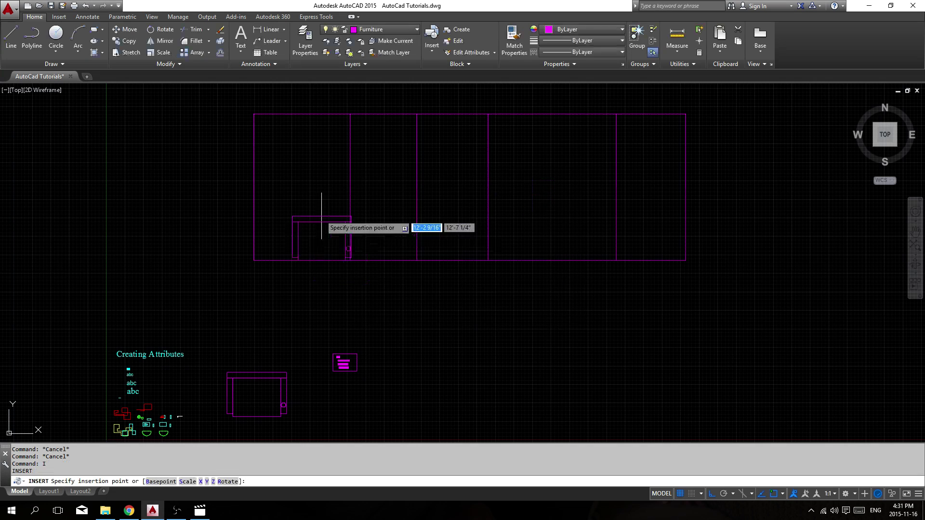
{"action": "left_click", "coordinate": [300, 183]}
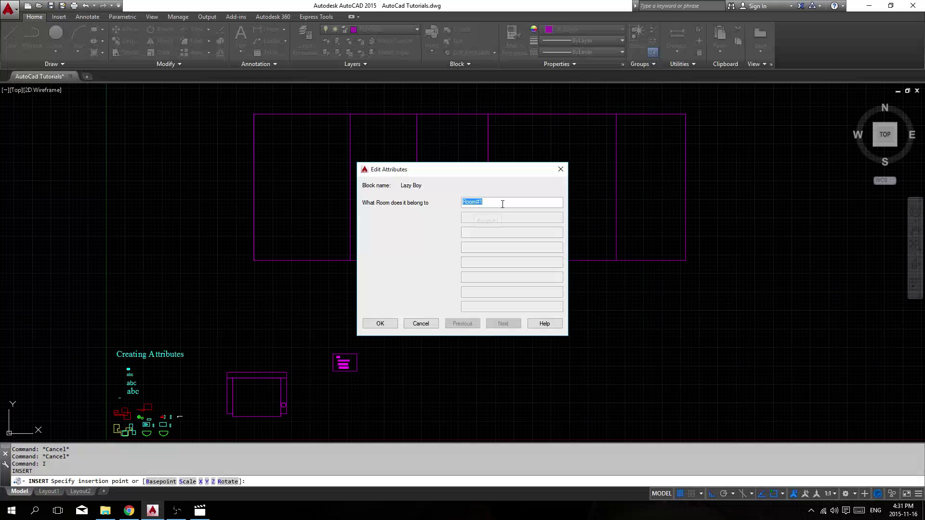
{"action": "left_click", "coordinate": [380, 324]}
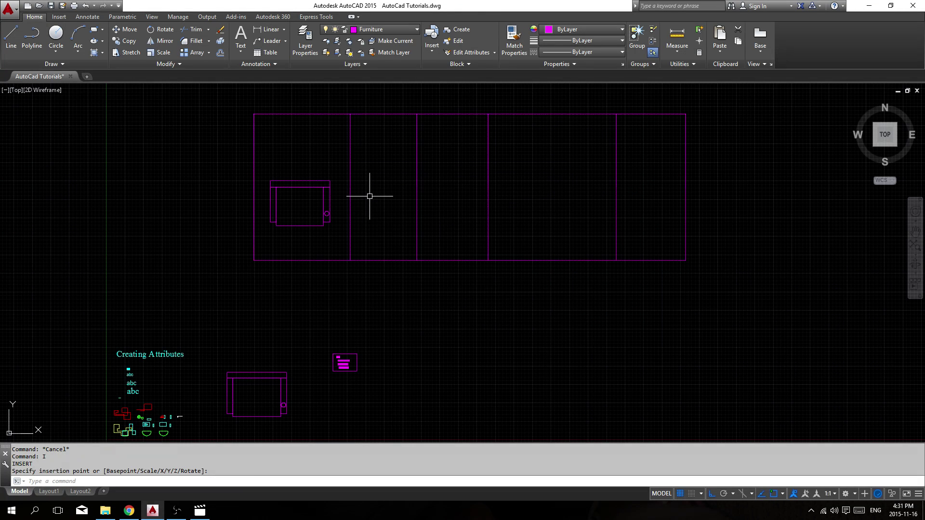
Step: Insert the Lazy Boy block at full scale in the second room and set its room attribute to Room#2
{"action": "type", "text": "i"}
{"action": "key", "text": "Return"}
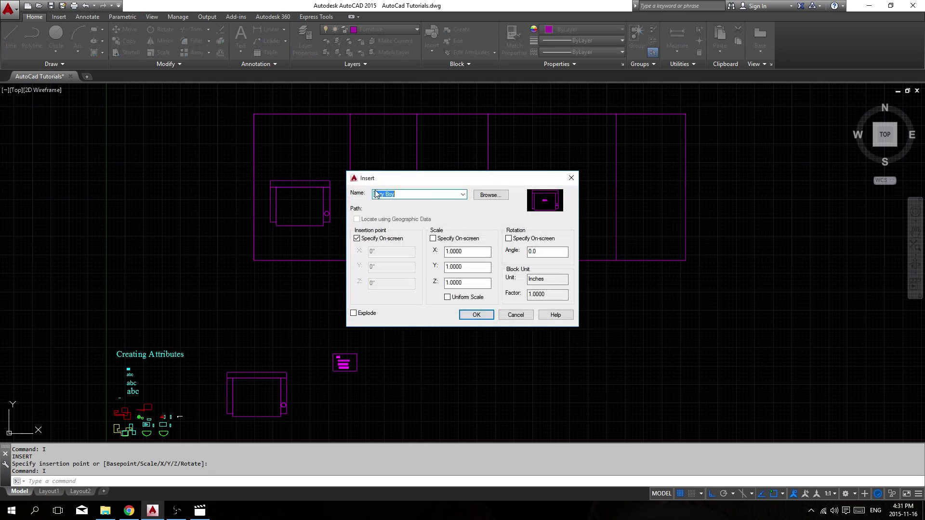
{"action": "left_click", "coordinate": [476, 315]}
{"action": "left_click", "coordinate": [378, 181]}
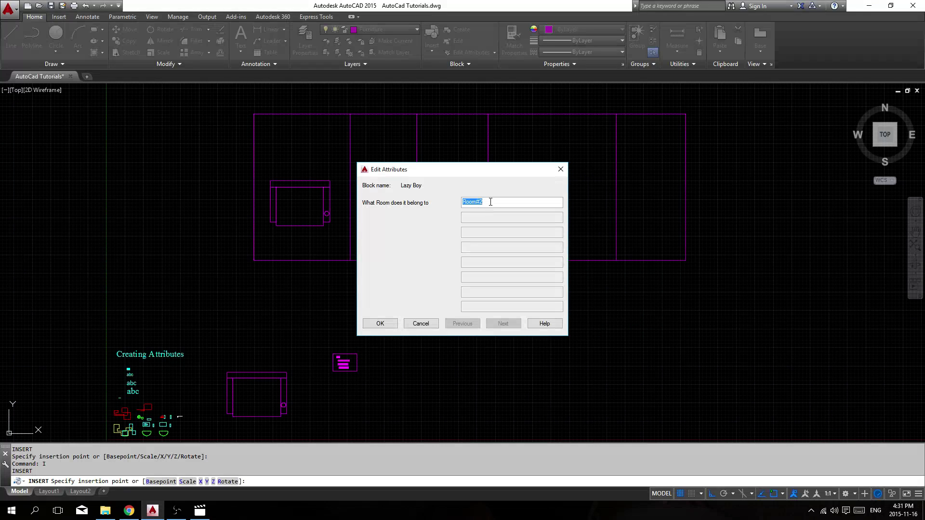
{"action": "left_click", "coordinate": [388, 322]}
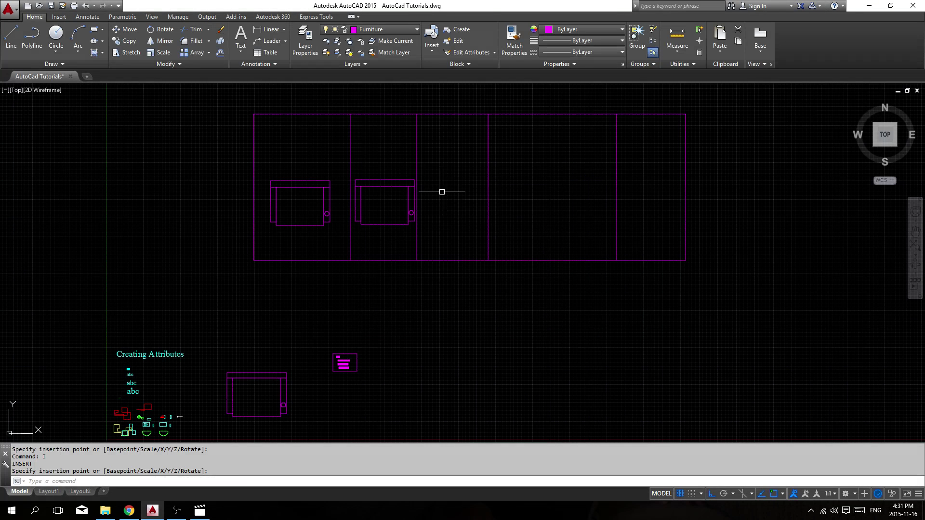
Step: Insert another Lazy Boy block in the third room and set its room attribute to Room#3
{"action": "type", "text": "i"}
{"action": "key", "text": "Return"}
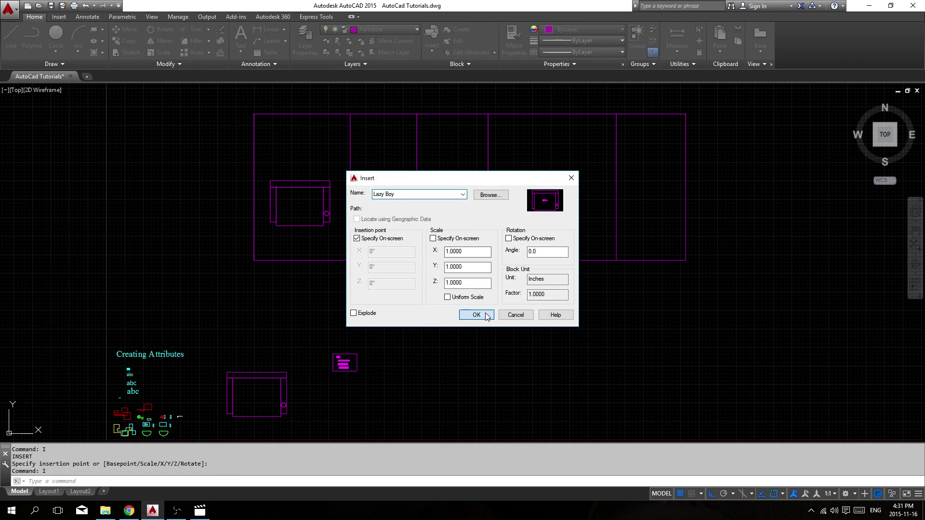
{"action": "left_click", "coordinate": [476, 315]}
{"action": "left_click", "coordinate": [473, 214]}
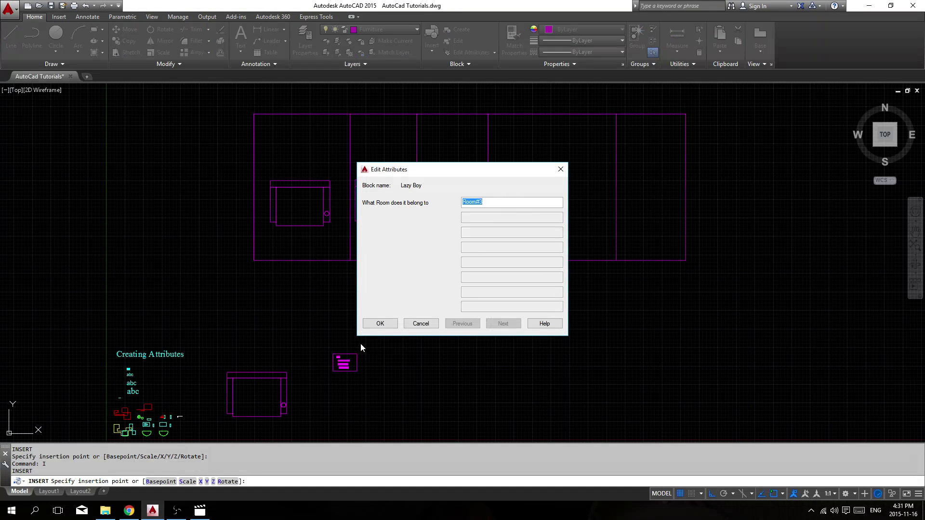
{"action": "left_click", "coordinate": [392, 323]}
Step: Check the room attribute of the armchair in the third room in the Enhanced Attribute Editor
{"action": "left_click", "coordinate": [469, 183]}
{"action": "left_click", "coordinate": [461, 209]}
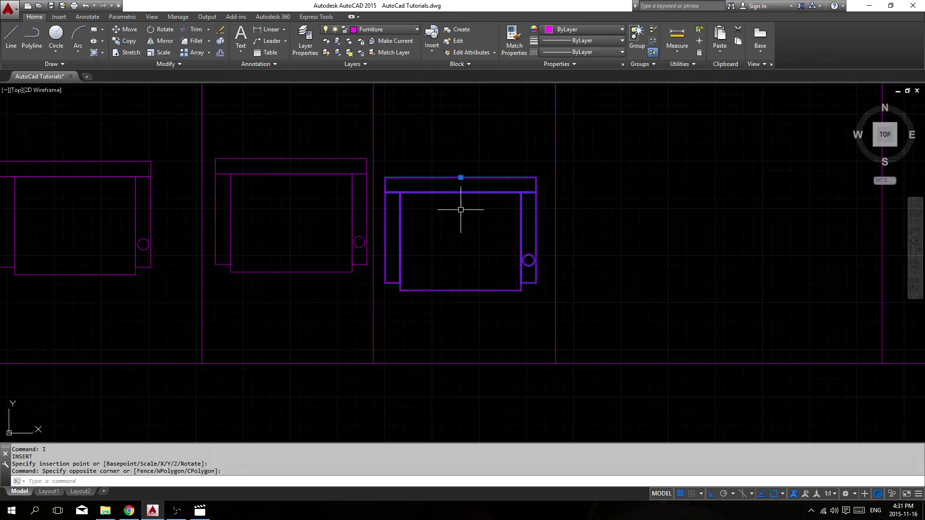
{"action": "key", "text": "Escape"}
{"action": "double_click", "coordinate": [464, 192]}
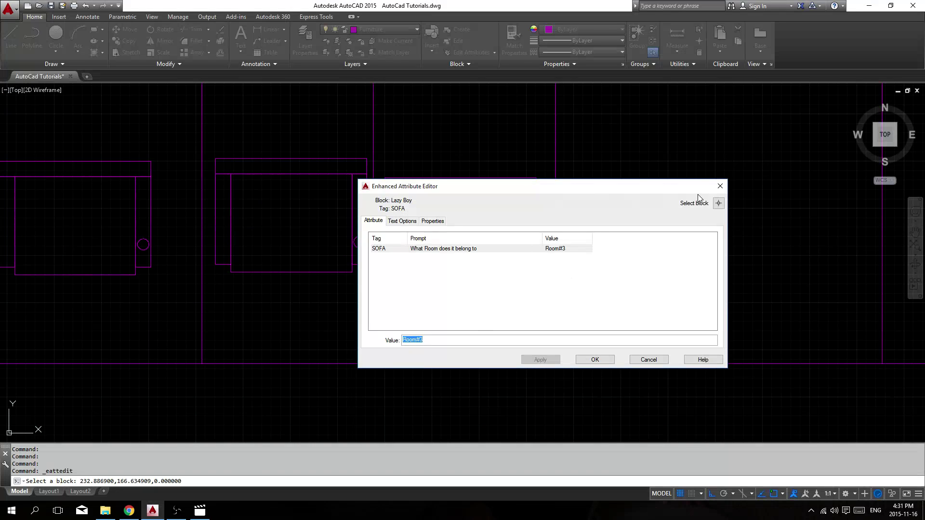
{"action": "key", "text": "Return"}
{"action": "scroll", "coordinate": [475, 231], "scroll_direction": "down", "scroll_amount": 2}
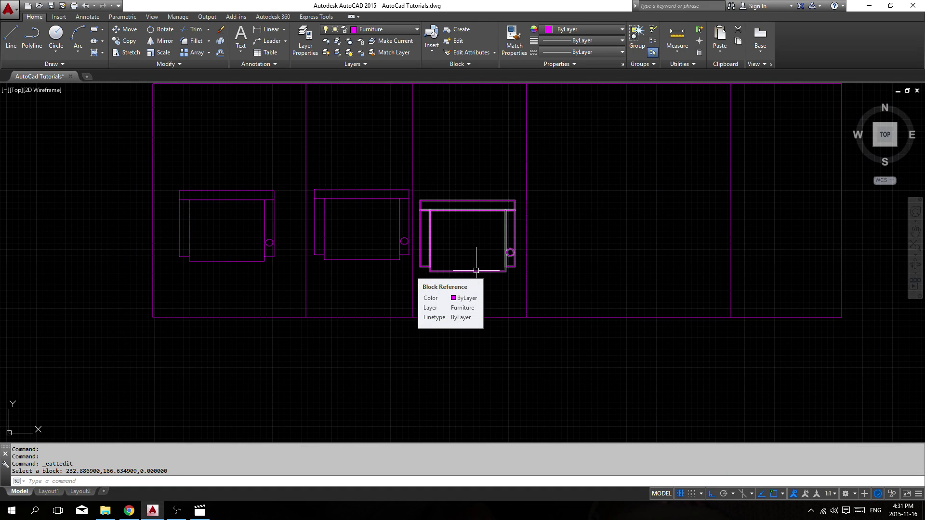
{"action": "left_click", "coordinate": [476, 271]}
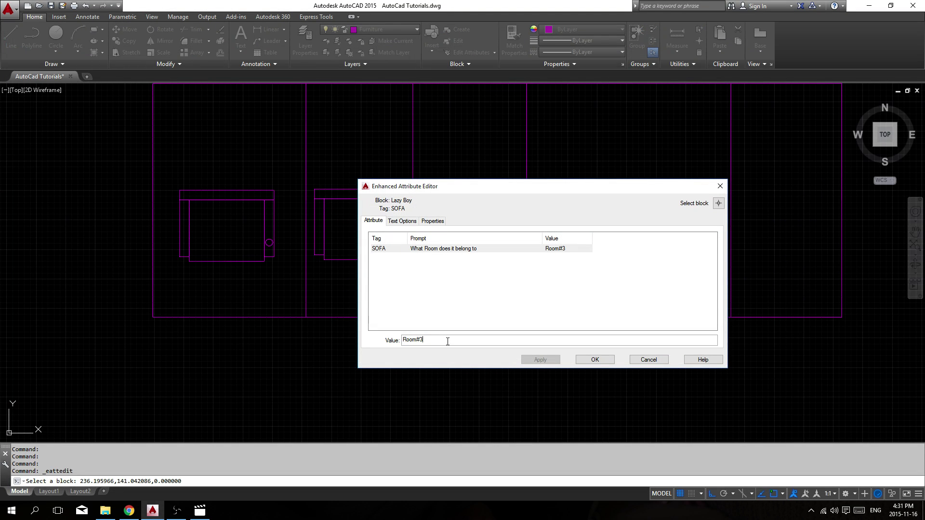
{"action": "left_click", "coordinate": [596, 360]}
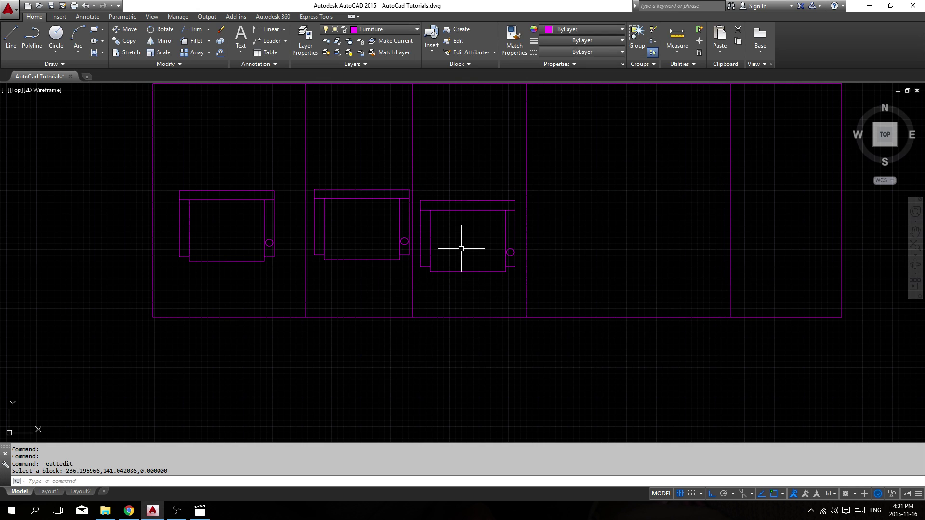
Step: Check the room attributes of the armchairs in the second and first rooms in the Enhanced Attribute Editor
{"action": "key", "text": "Return"}
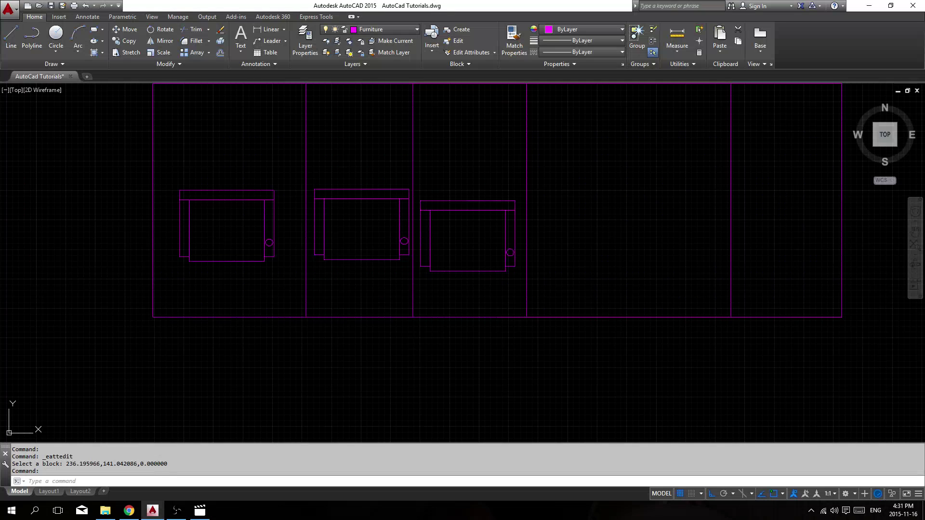
{"action": "left_click", "coordinate": [345, 190]}
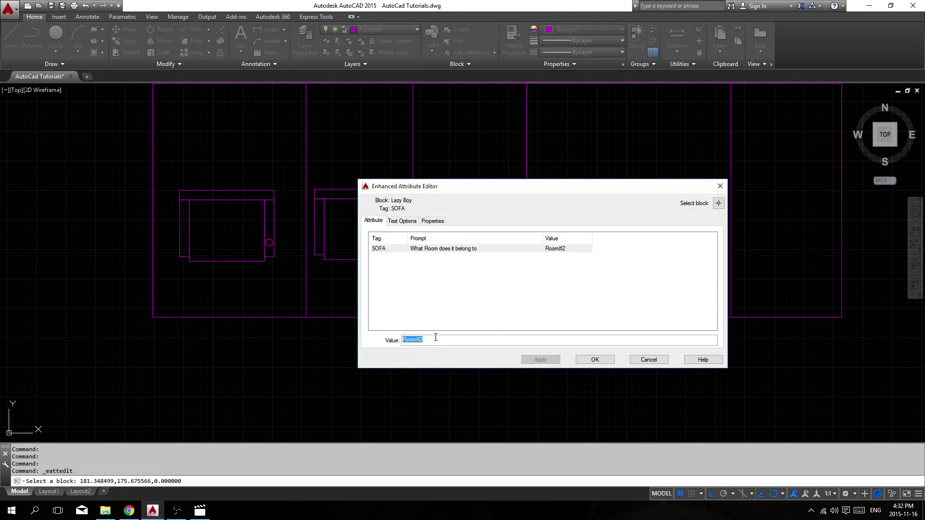
{"action": "left_click", "coordinate": [595, 359]}
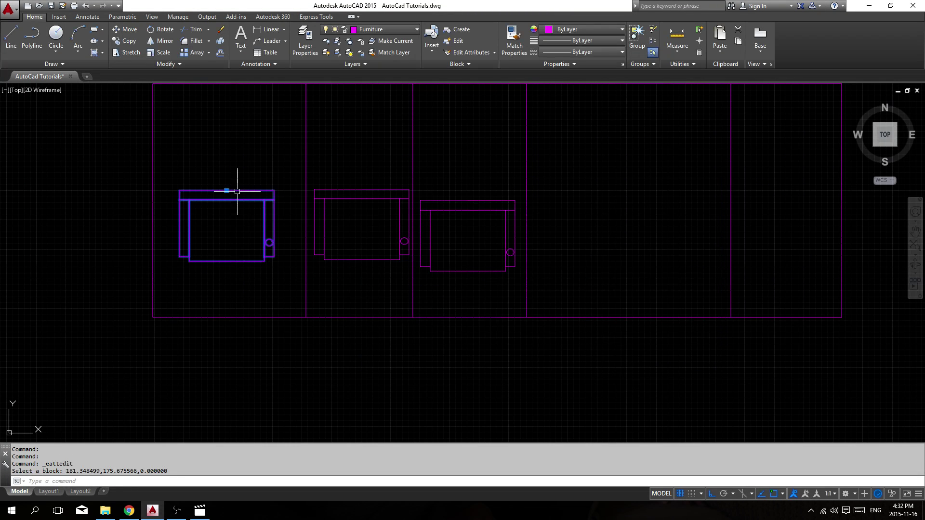
{"action": "key", "text": "Return"}
{"action": "left_click", "coordinate": [225, 194]}
{"action": "left_click", "coordinate": [595, 360]}
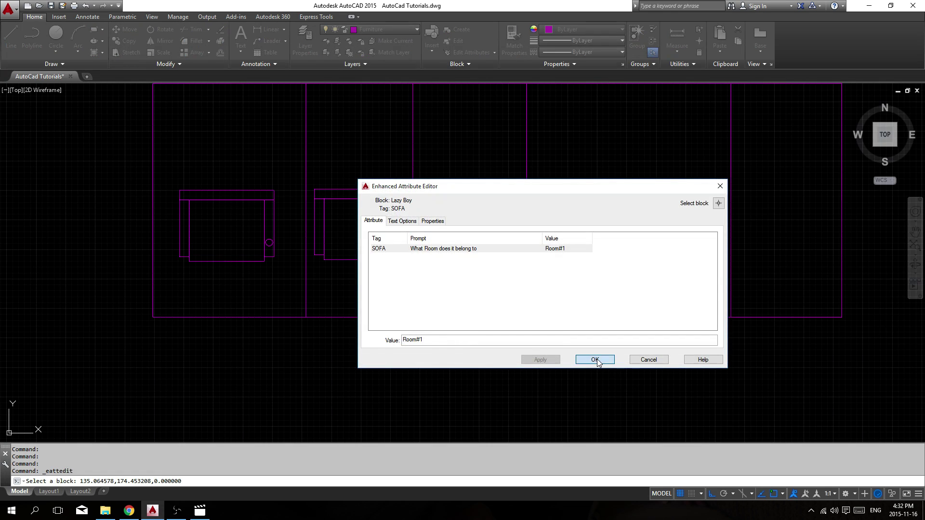
Step: Review the finished examples: the furnished rooms, the original armchair and the small title block beside it
{"action": "scroll", "coordinate": [532, 279], "scroll_direction": "down", "scroll_amount": 3}
{"action": "middle_click_drag", "start_coordinate": [503, 295], "coordinate": [499, 210]}
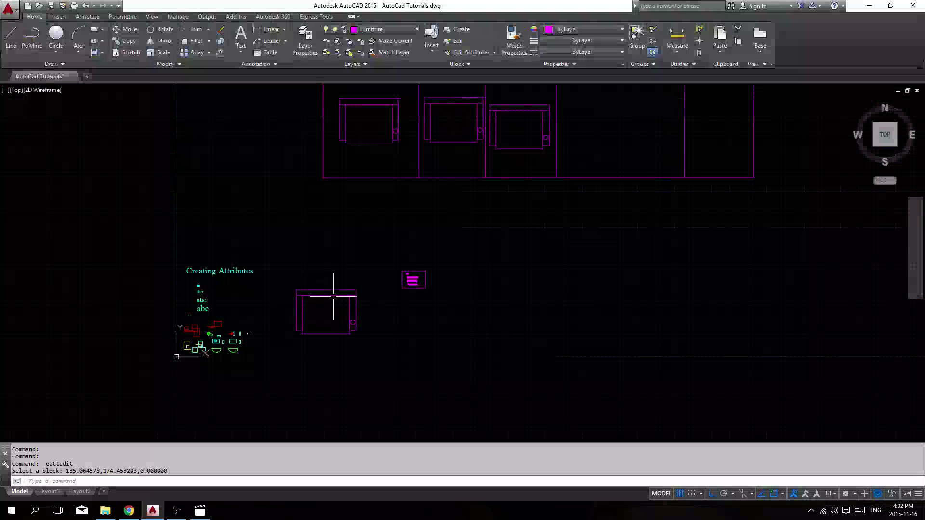
{"action": "scroll", "coordinate": [331, 309], "scroll_direction": "up", "scroll_amount": 5}
{"action": "scroll", "coordinate": [366, 336], "scroll_direction": "down", "scroll_amount": 2}
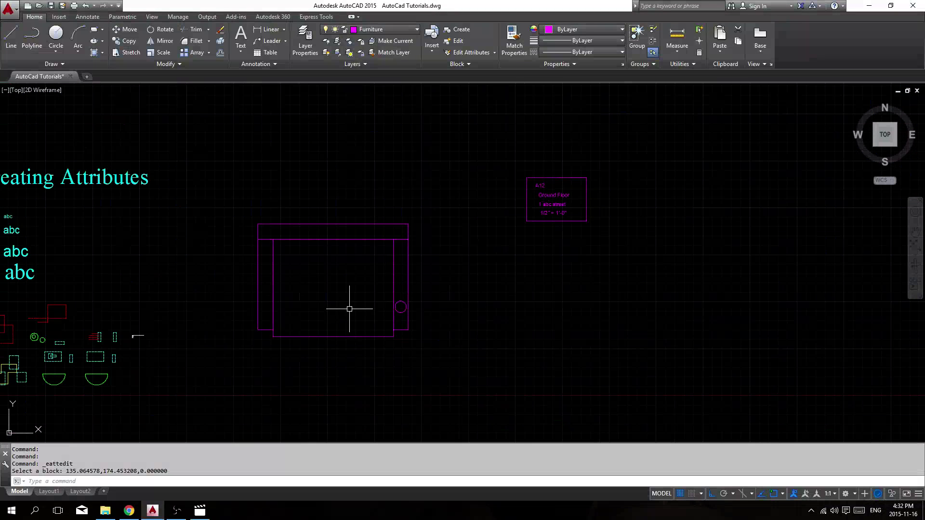
{"action": "middle_click_drag", "start_coordinate": [351, 306], "coordinate": [360, 326]}
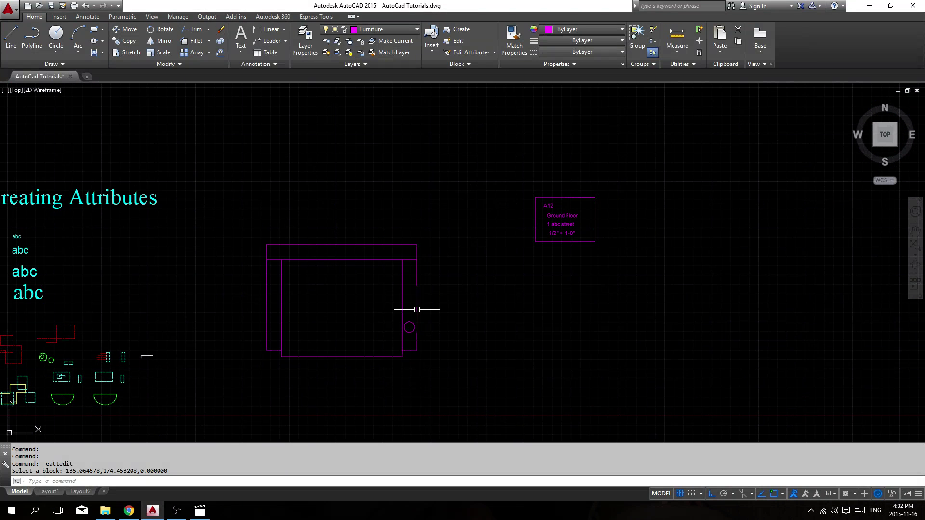
{"action": "scroll", "coordinate": [456, 258], "scroll_direction": "down", "scroll_amount": 5}
{"action": "scroll", "coordinate": [478, 240], "scroll_direction": "up", "scroll_amount": 2}
{"action": "scroll", "coordinate": [502, 237], "scroll_direction": "up", "scroll_amount": 1}
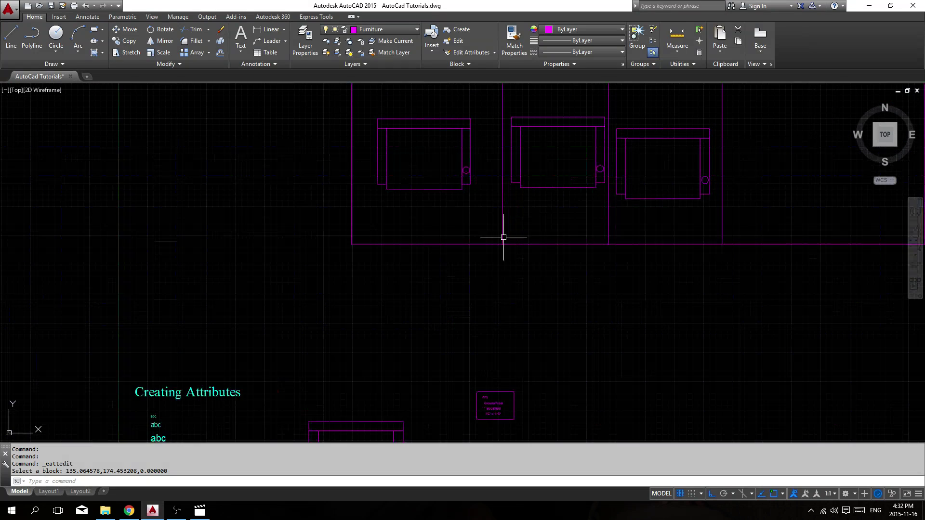
{"action": "scroll", "coordinate": [448, 368], "scroll_direction": "down", "scroll_amount": 3}
{"action": "scroll", "coordinate": [433, 320], "scroll_direction": "up", "scroll_amount": 4}
{"action": "middle_click_drag", "start_coordinate": [433, 320], "coordinate": [432, 219]}
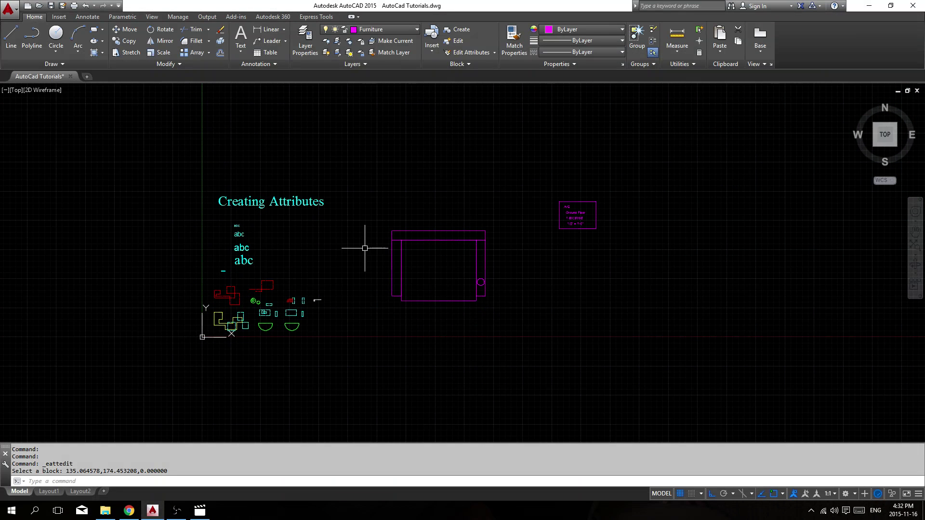
{"action": "scroll", "coordinate": [331, 233], "scroll_direction": "up", "scroll_amount": 2}
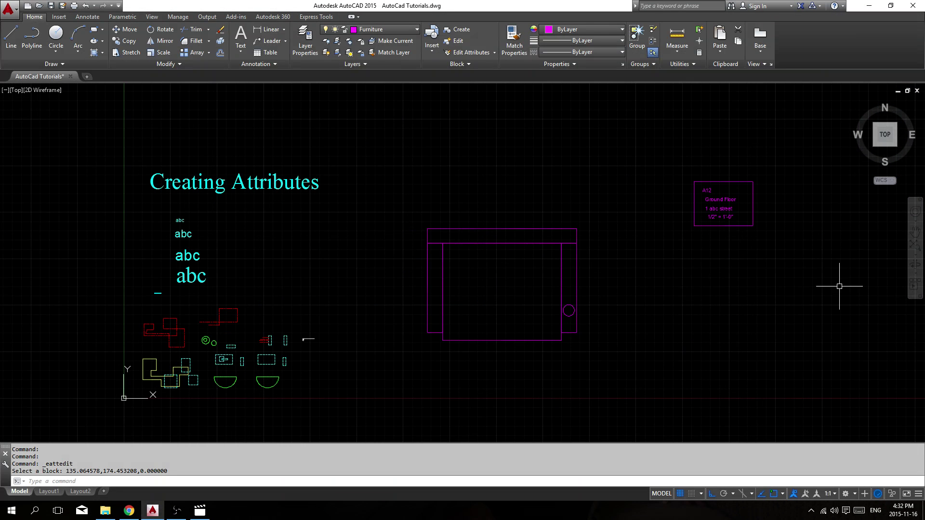